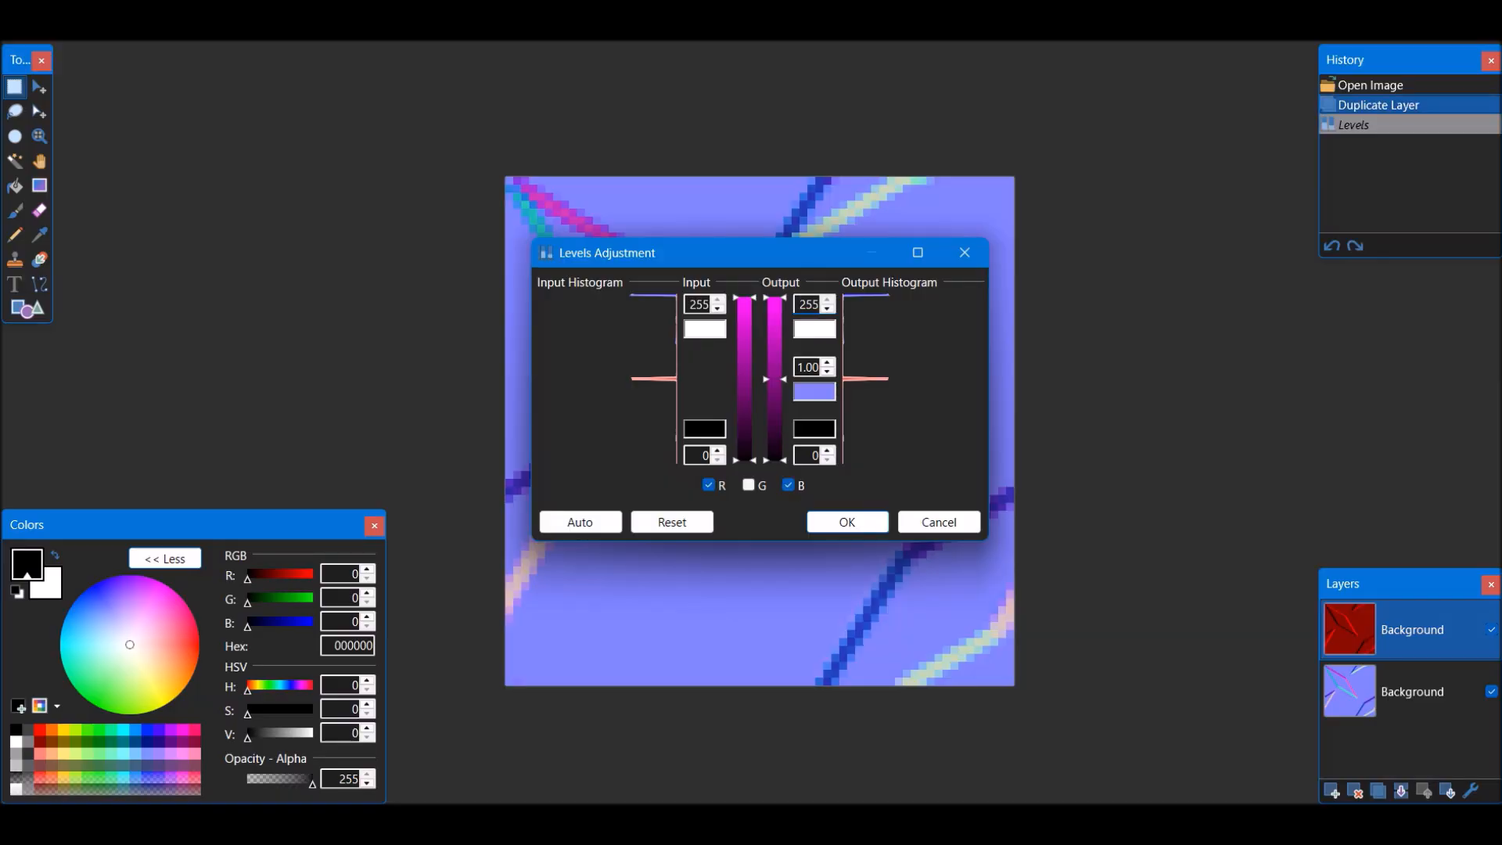
Invert the colours of the top duplicate layer and isolate its green channel by setting the red and blue output white level to 0
key("Escape")
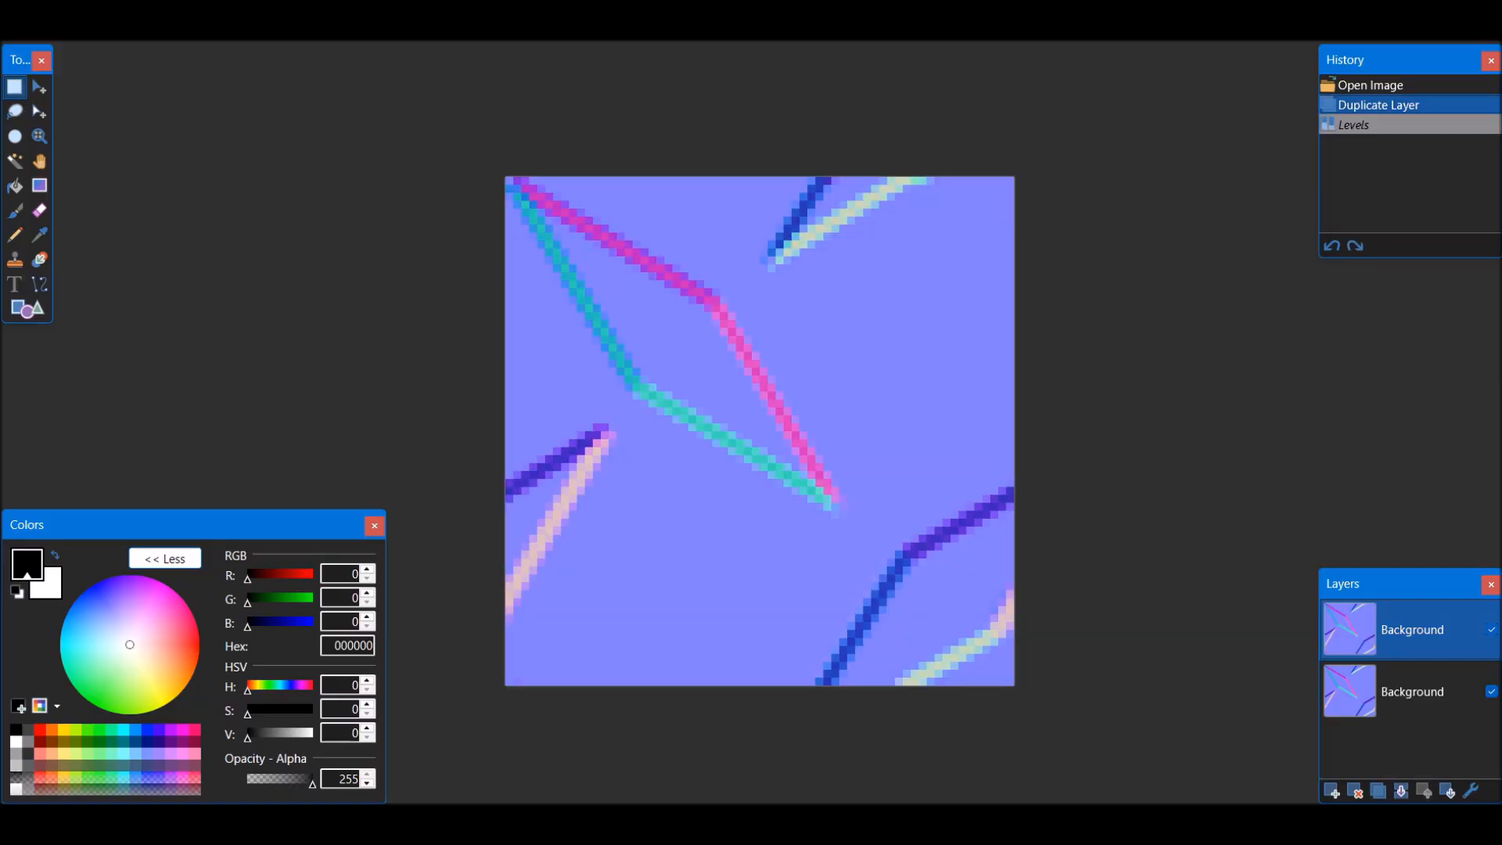
key("ctrl+shift+i")
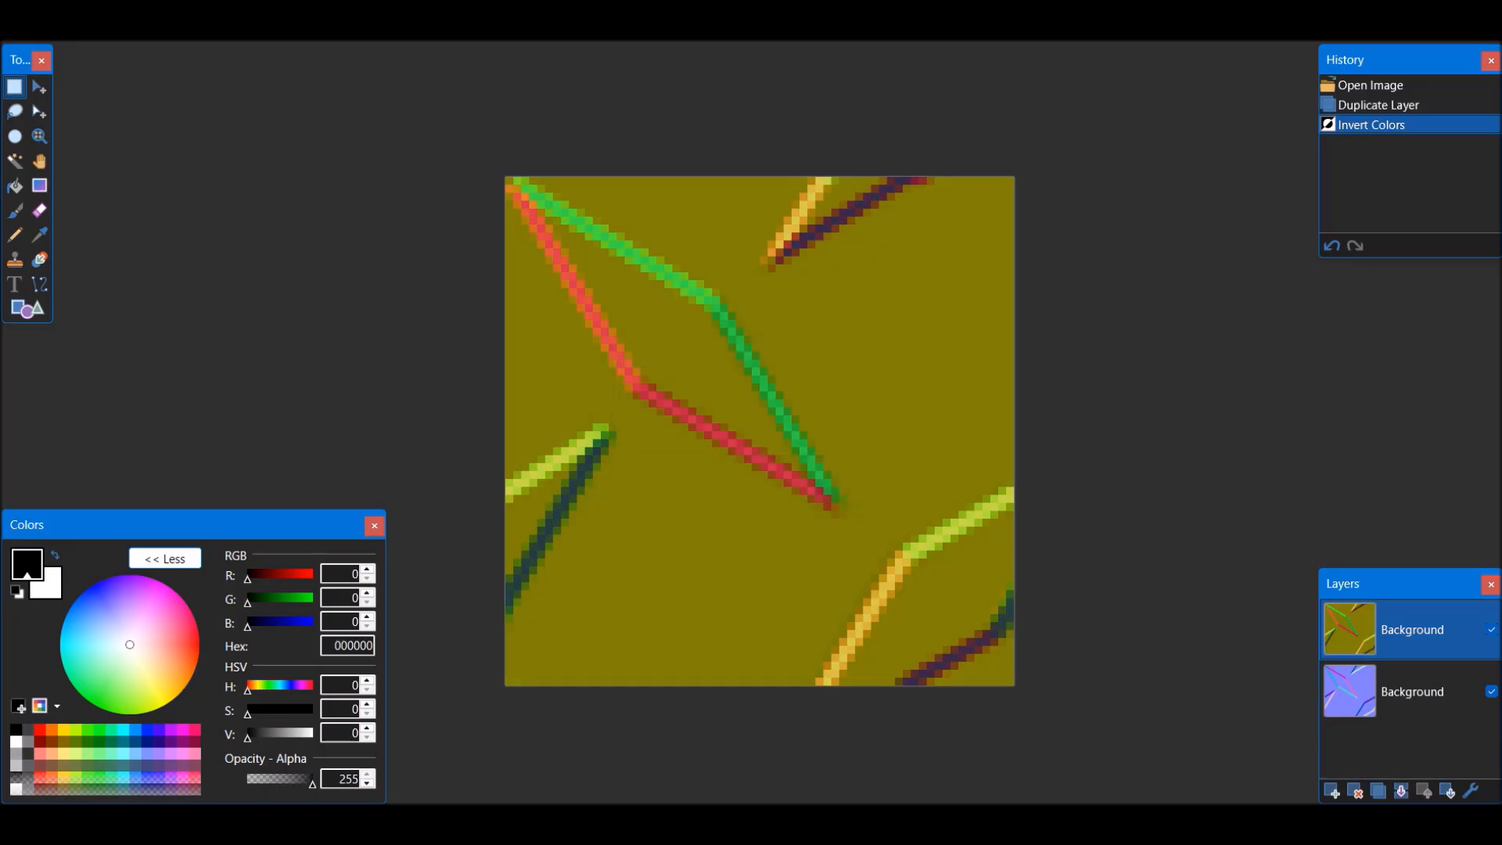
key("ctrl+l")
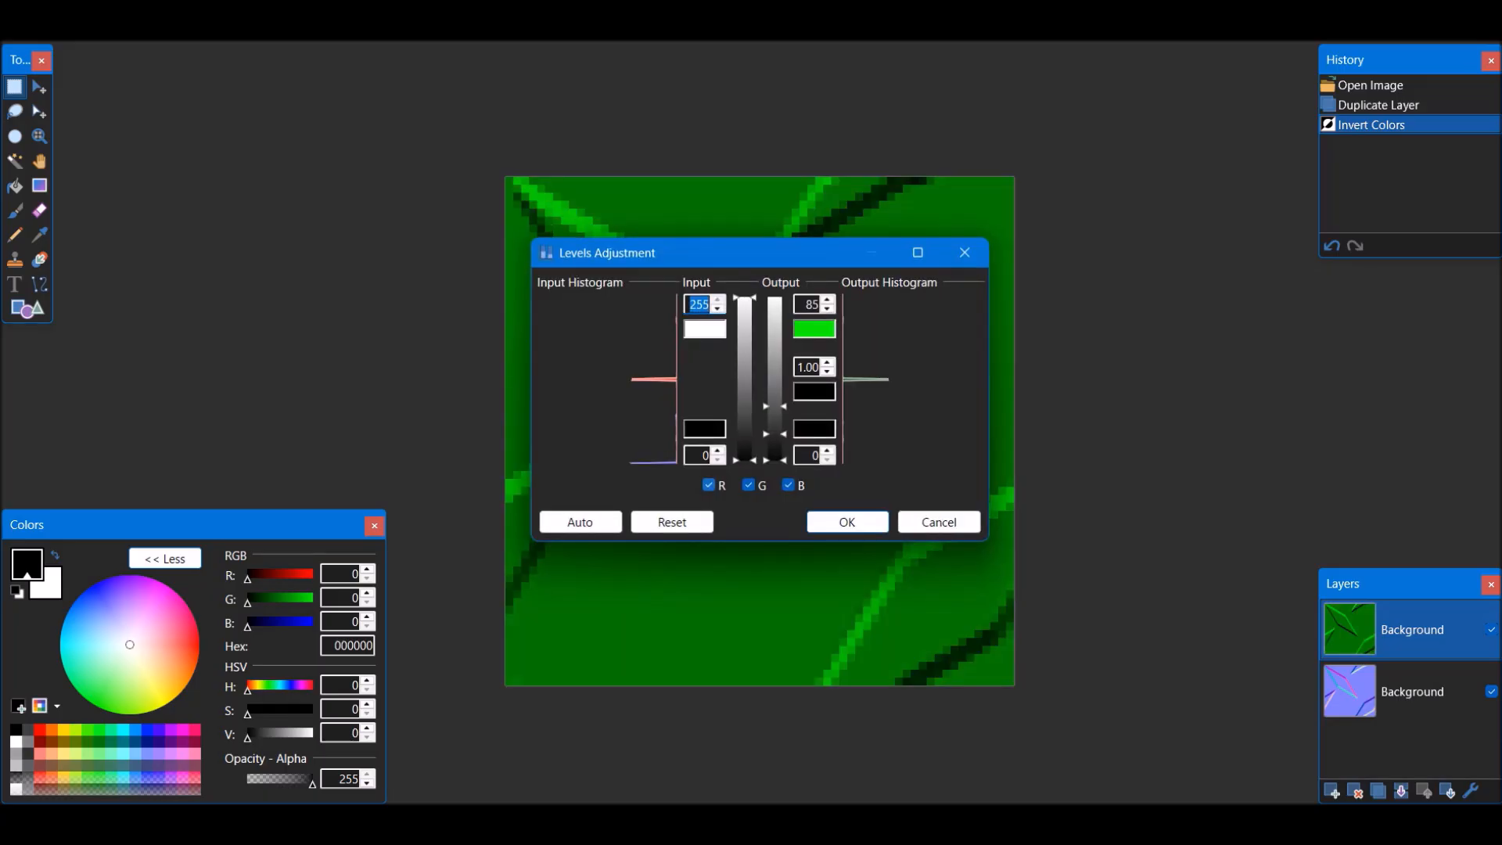
left_click(672, 522)
left_click(748, 484)
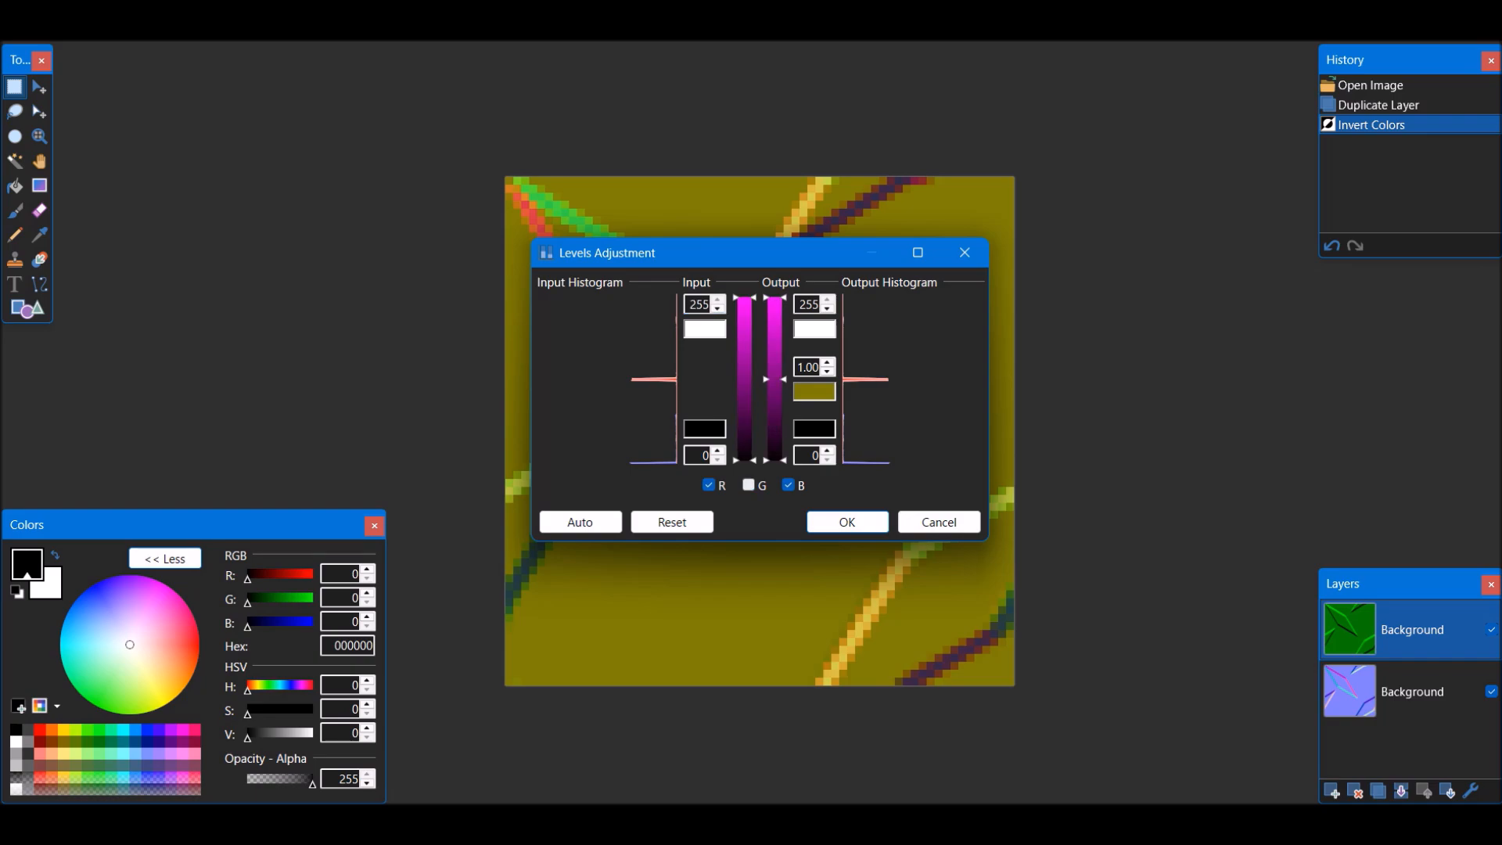
double_click(807, 305)
type("0")
key("Return")
Bring the original normal map layer to the top and isolate its red channel by setting the green and blue output white level to 0
left_click_drag(1412, 692, 1412, 630)
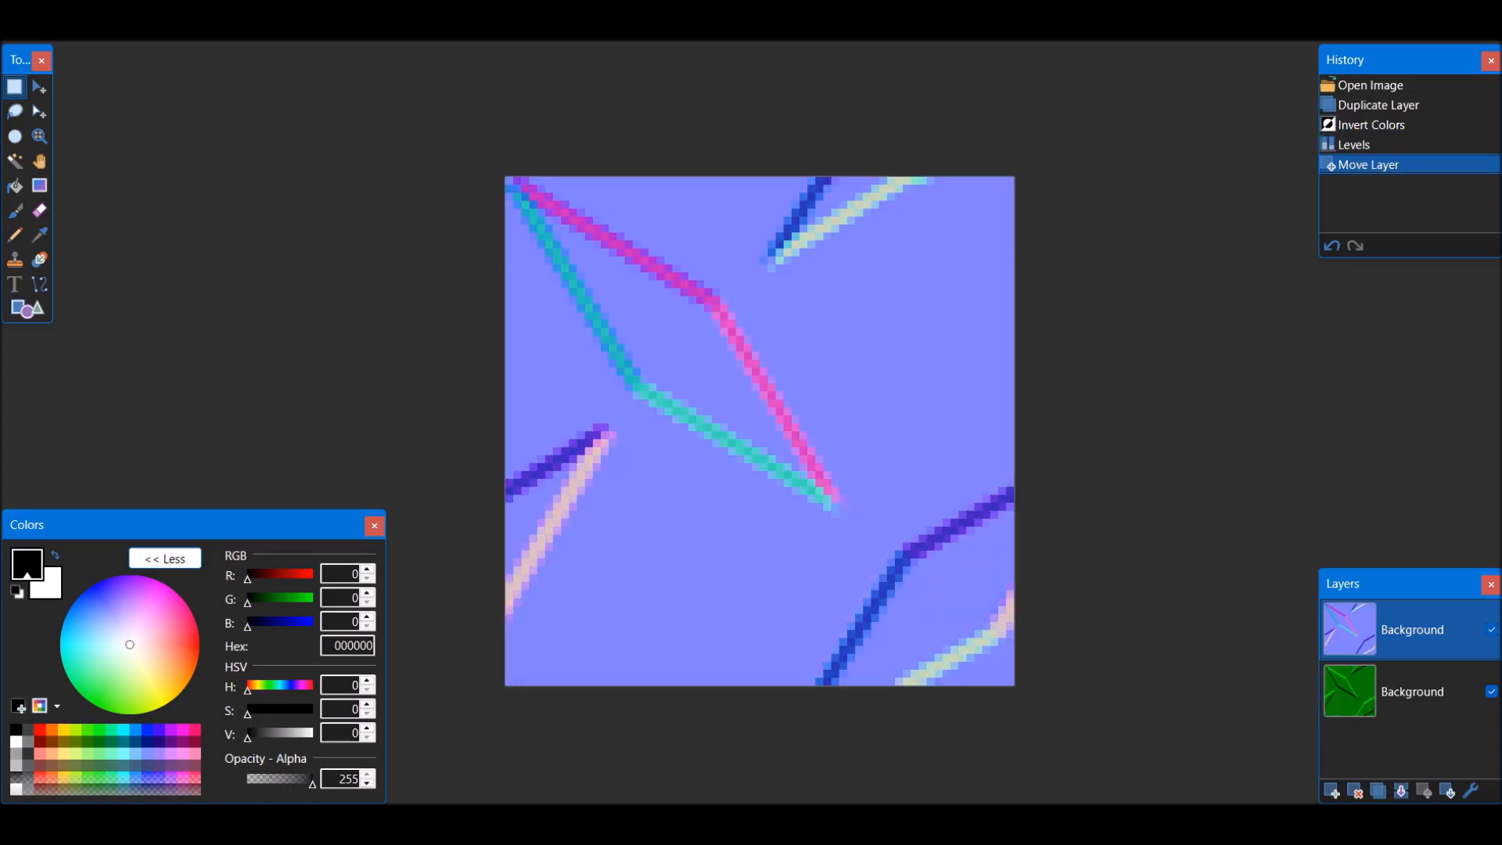
key("ctrl+l")
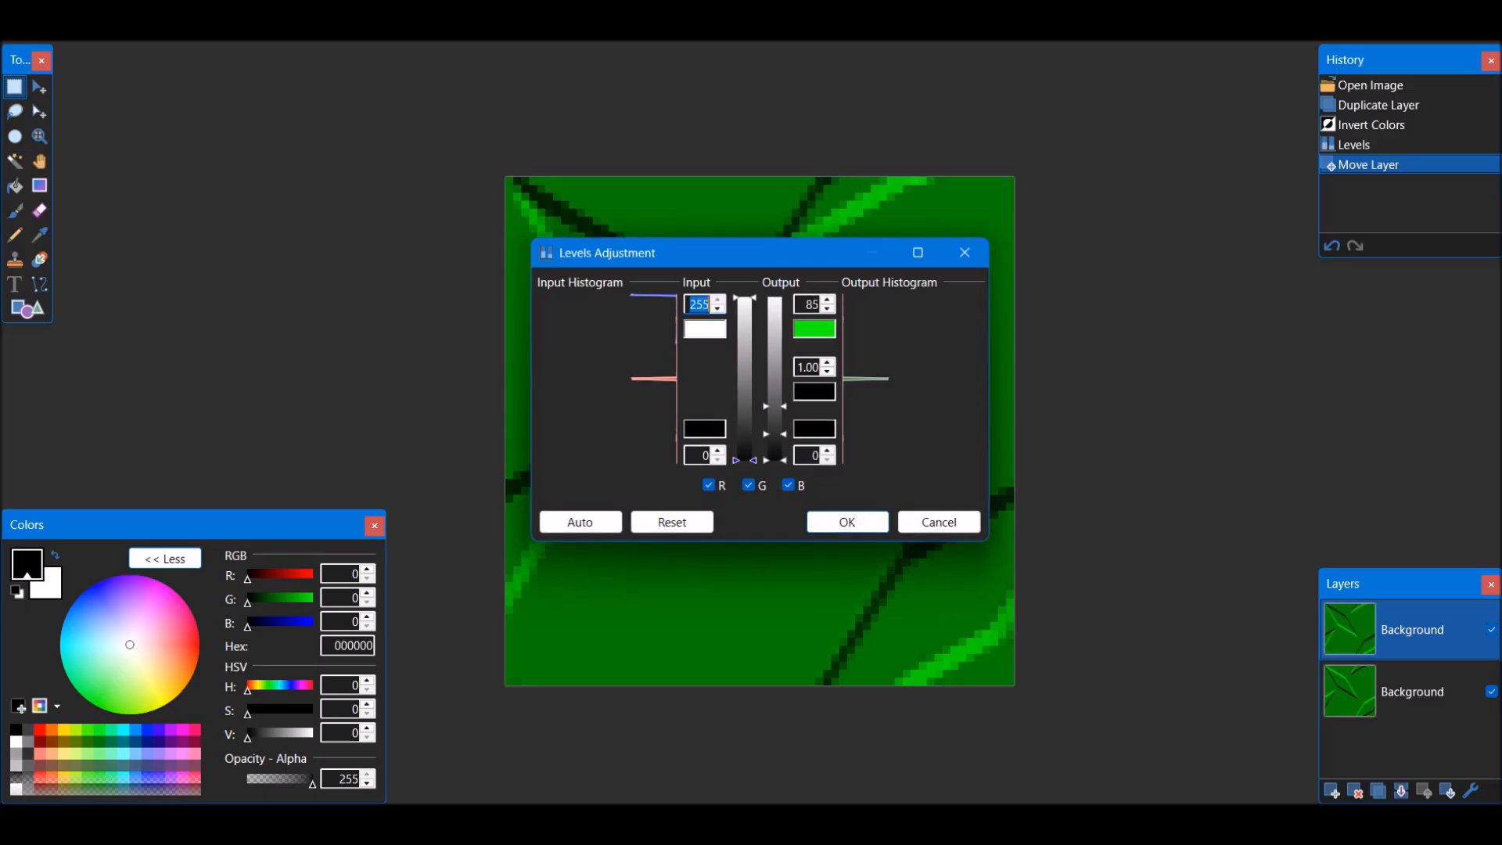
left_click(672, 521)
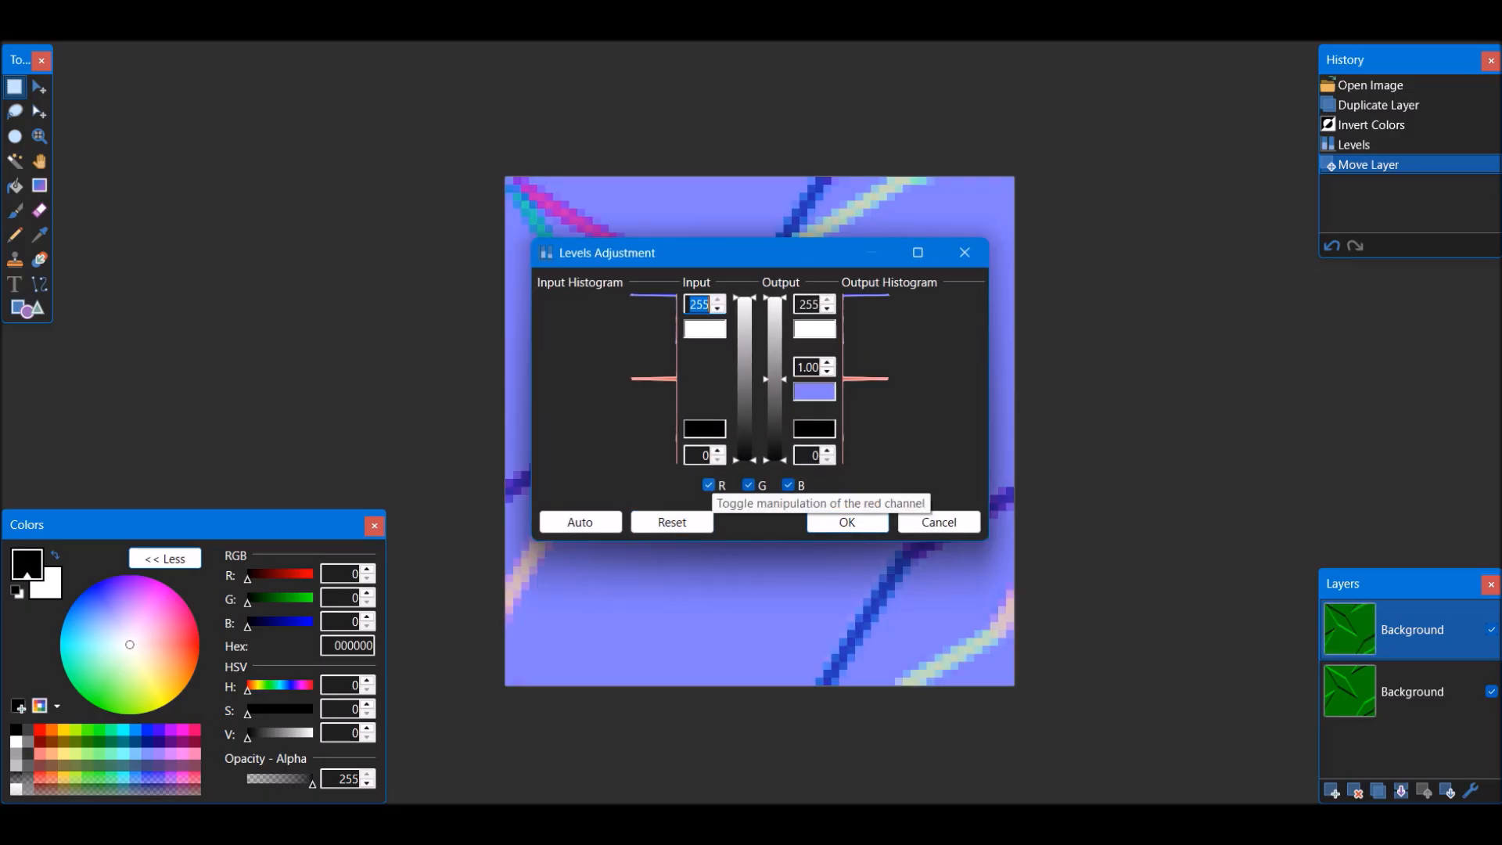
left_click(709, 485)
double_click(808, 304)
type("0")
key("Return")
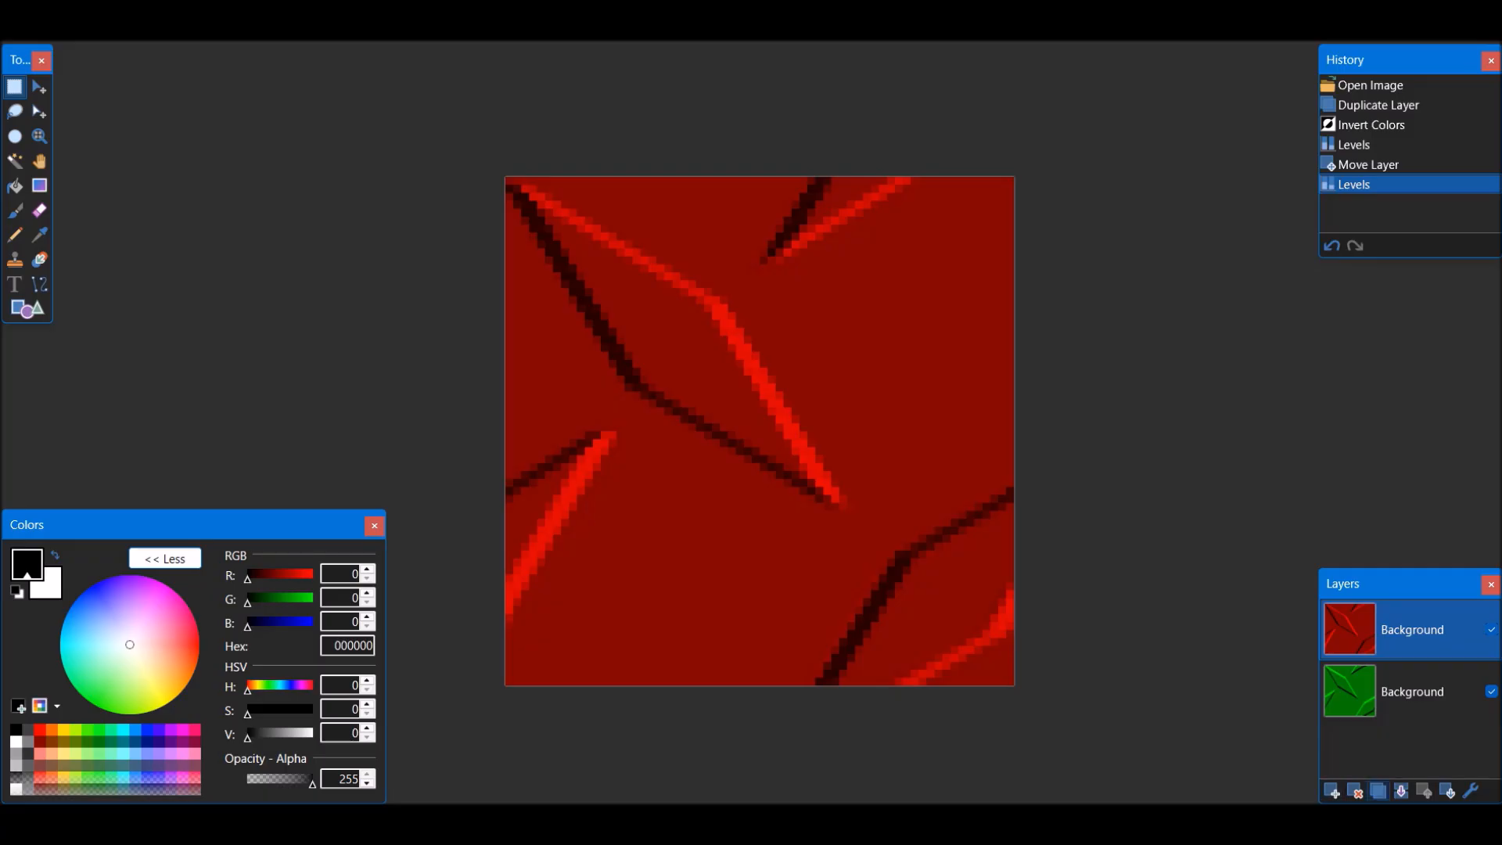
Duplicate the red layer and set the duplicate's blend mode to Additive
left_click(1378, 790)
left_click(1470, 790)
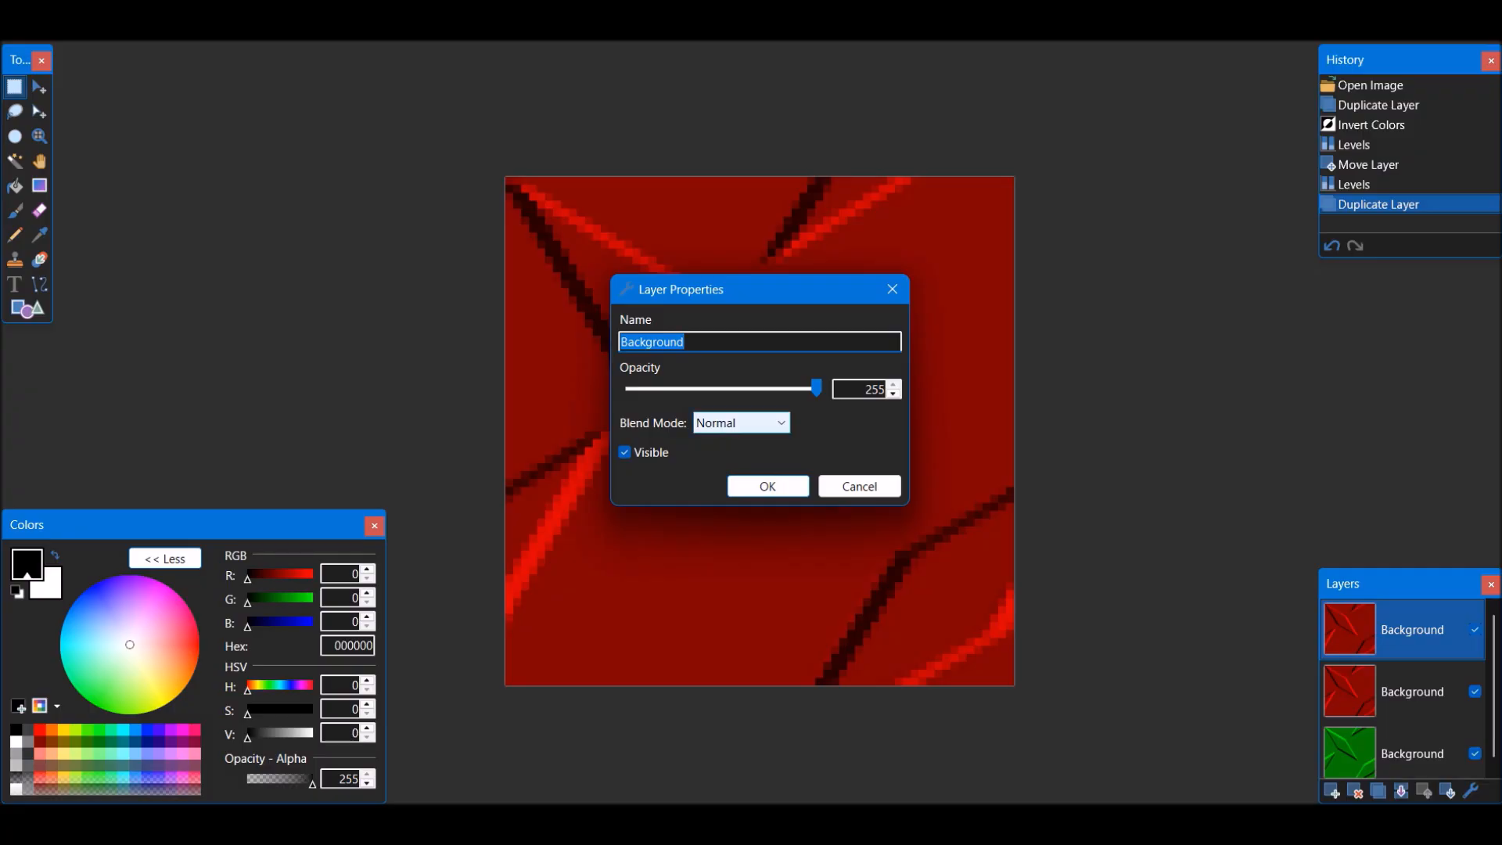
left_click(741, 422)
left_click(731, 480)
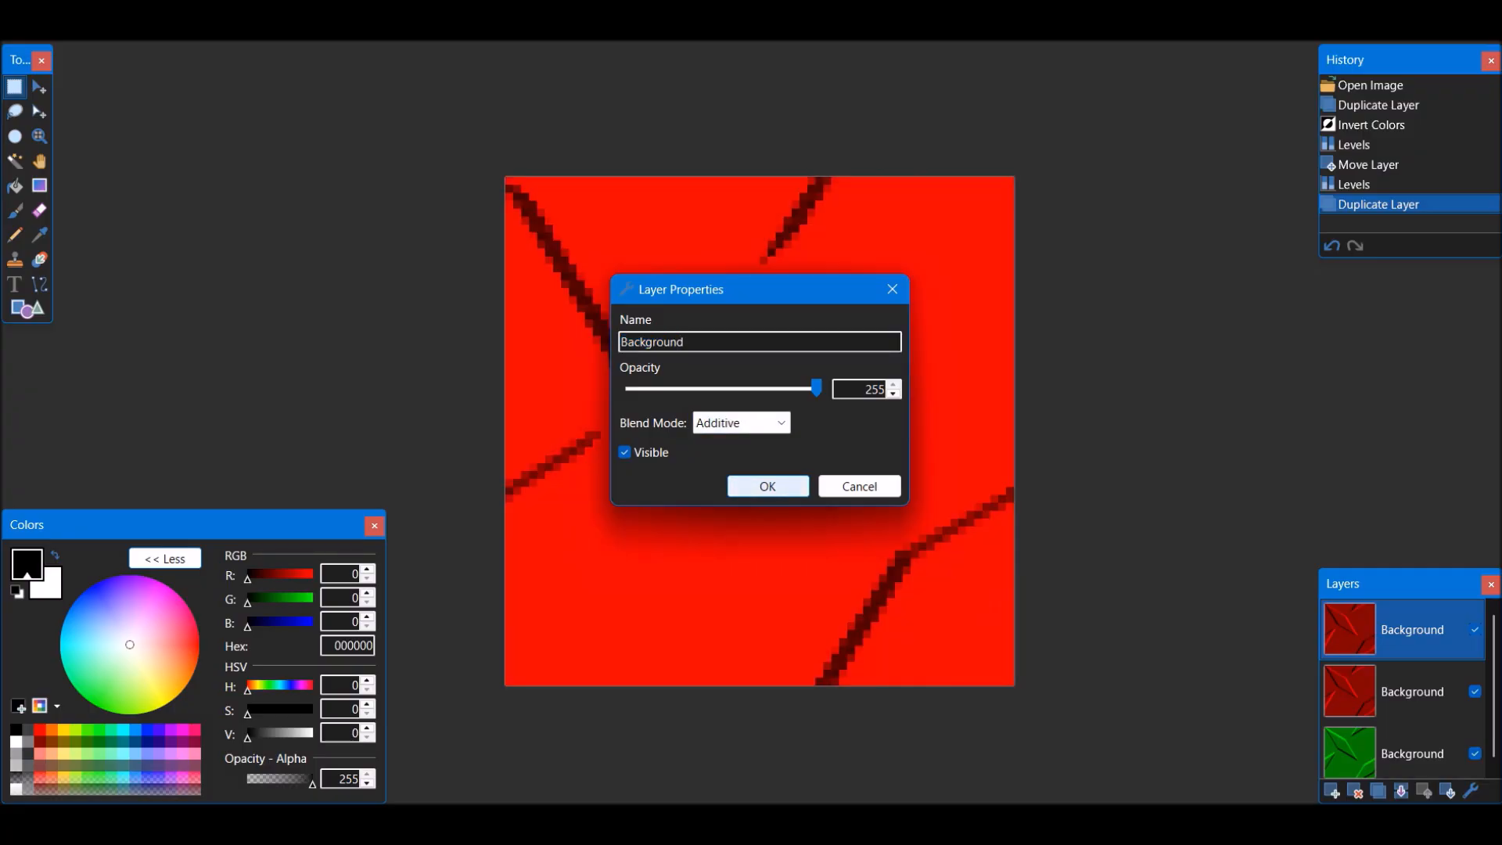
left_click(767, 486)
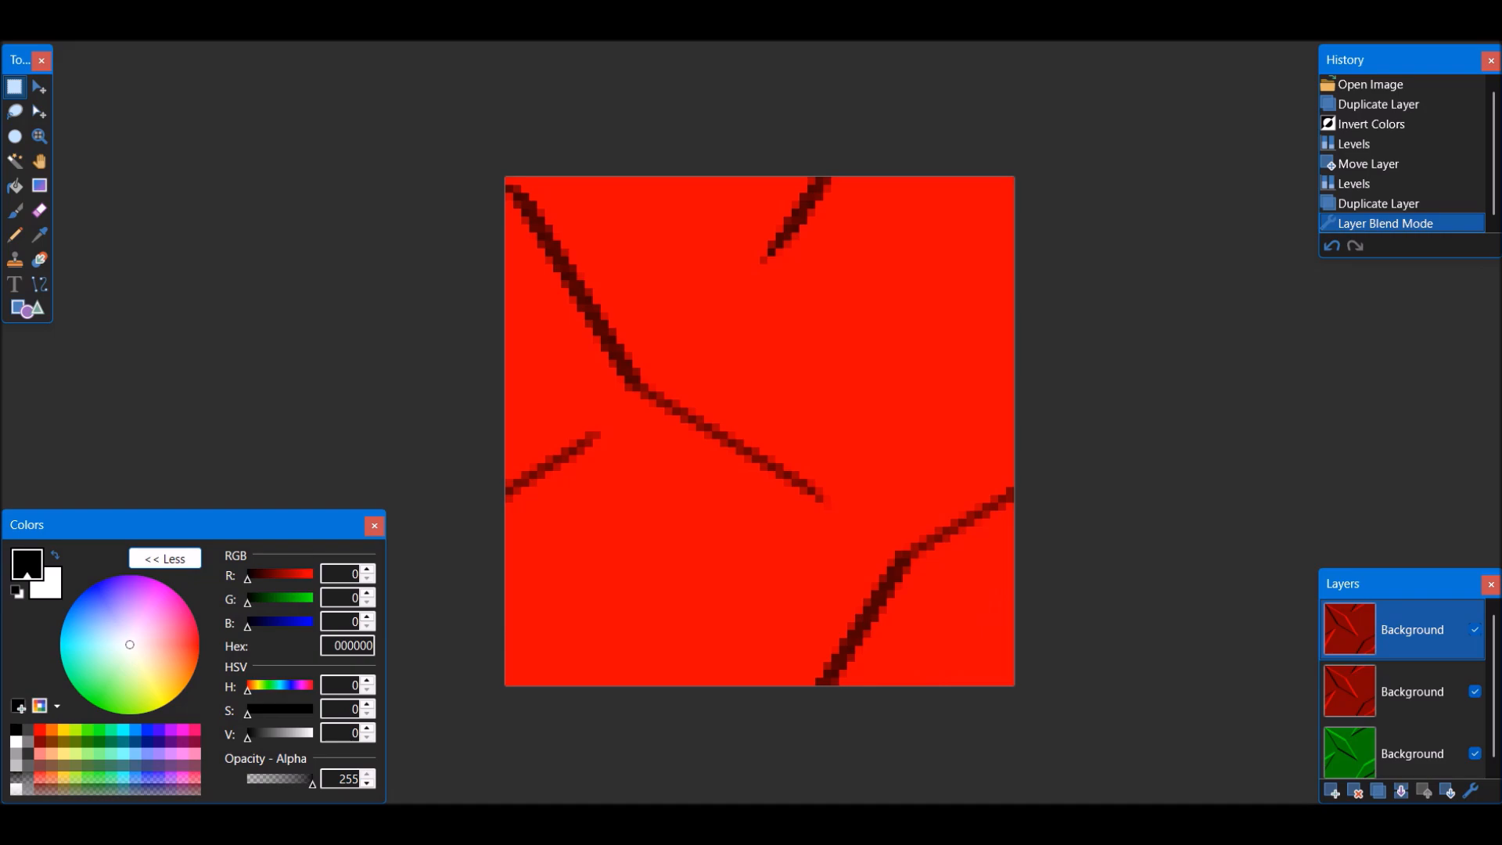
Shift the additive red duplicate's hue by 180 and merge it down into the red layer
key("ctrl+shift+u")
type("180")
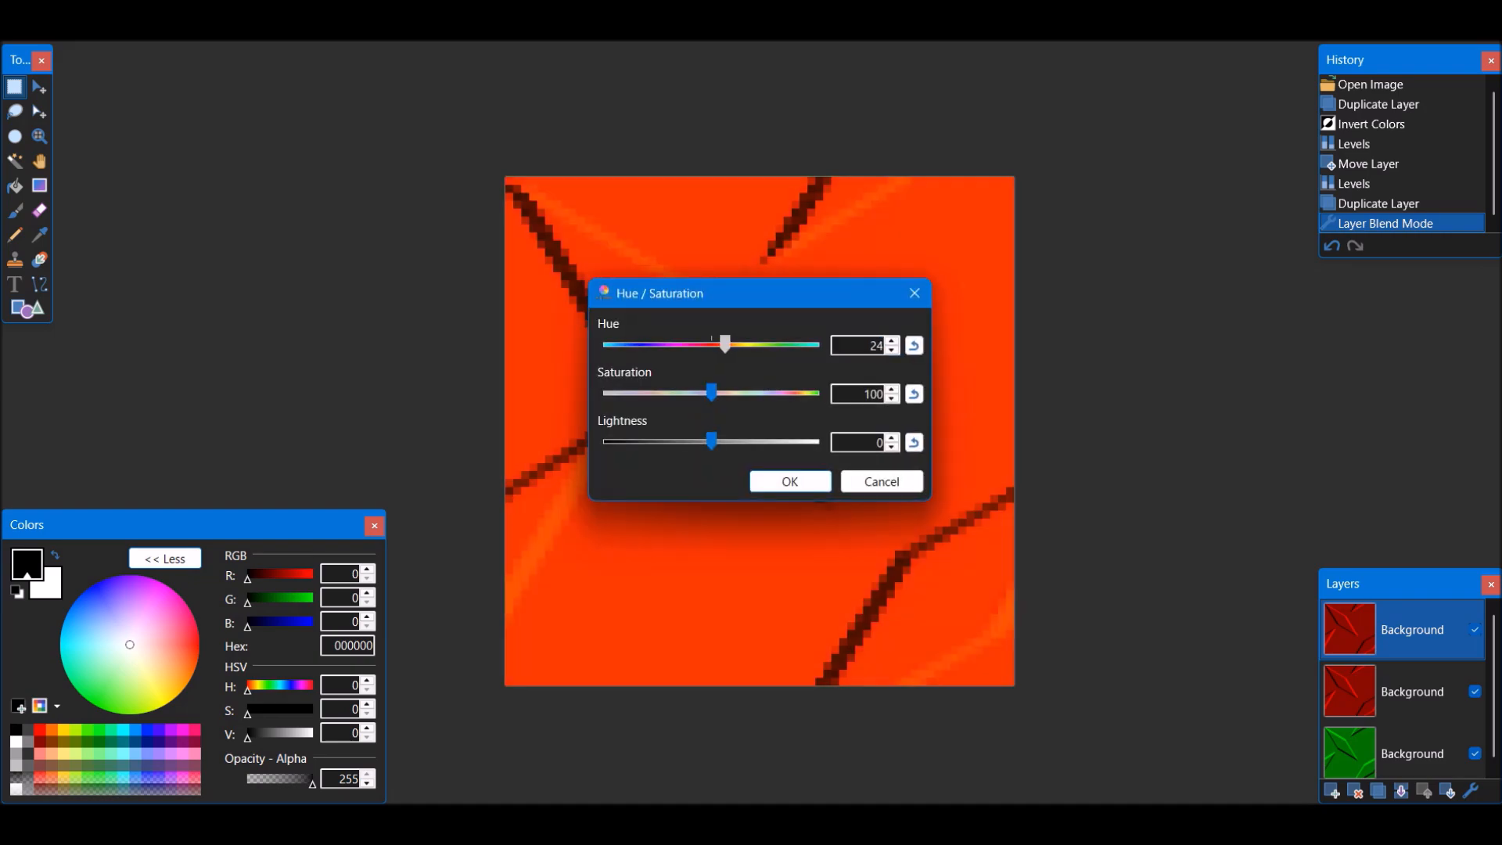
key("Return")
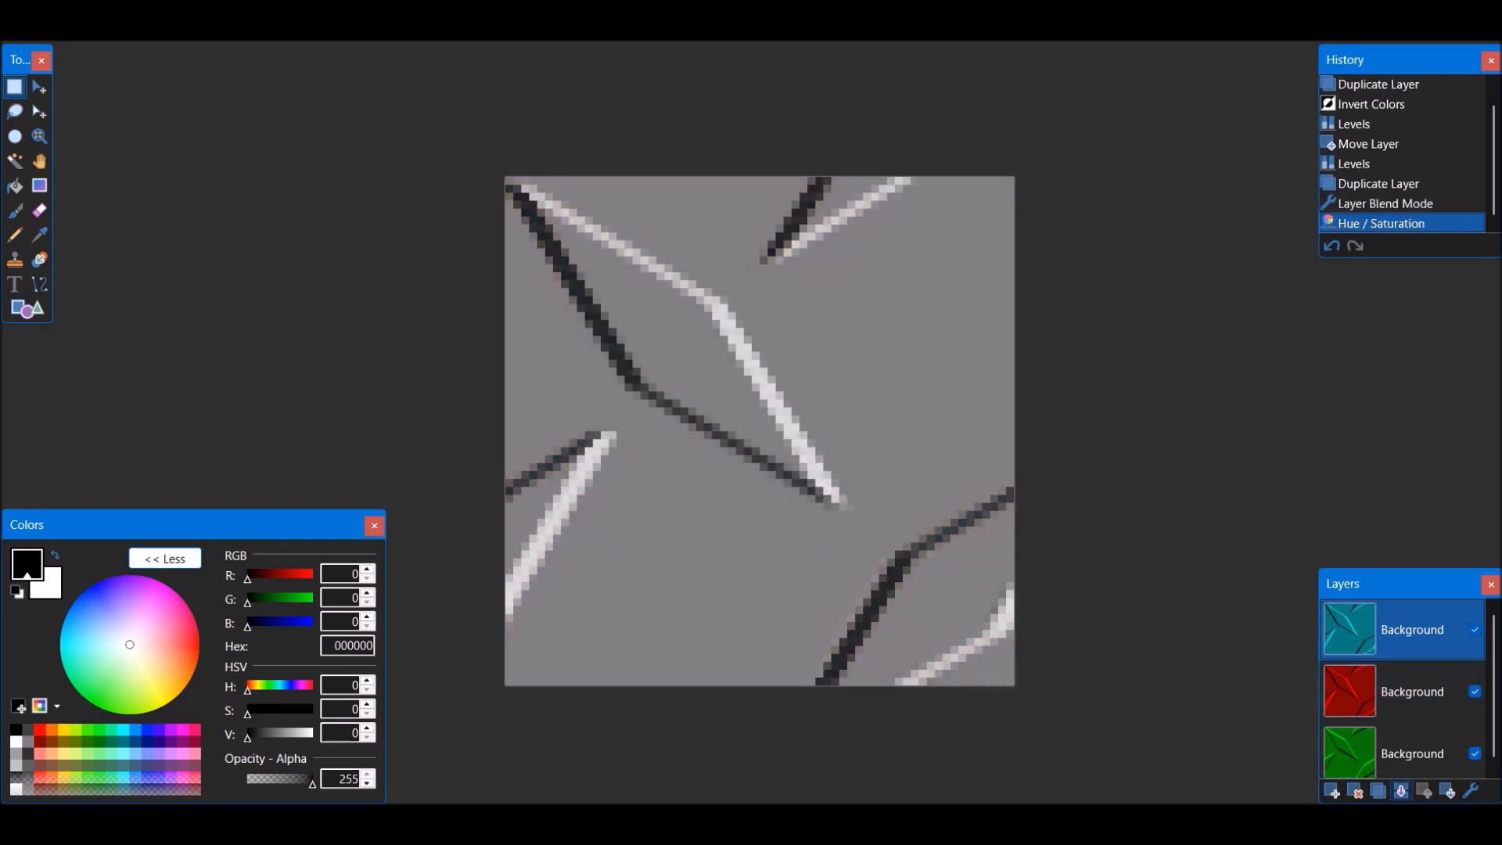
key("ctrl+m")
Bring the green layer to the top, duplicate it and set the duplicate's blend mode to Additive
key("ctrl+Page_Down")
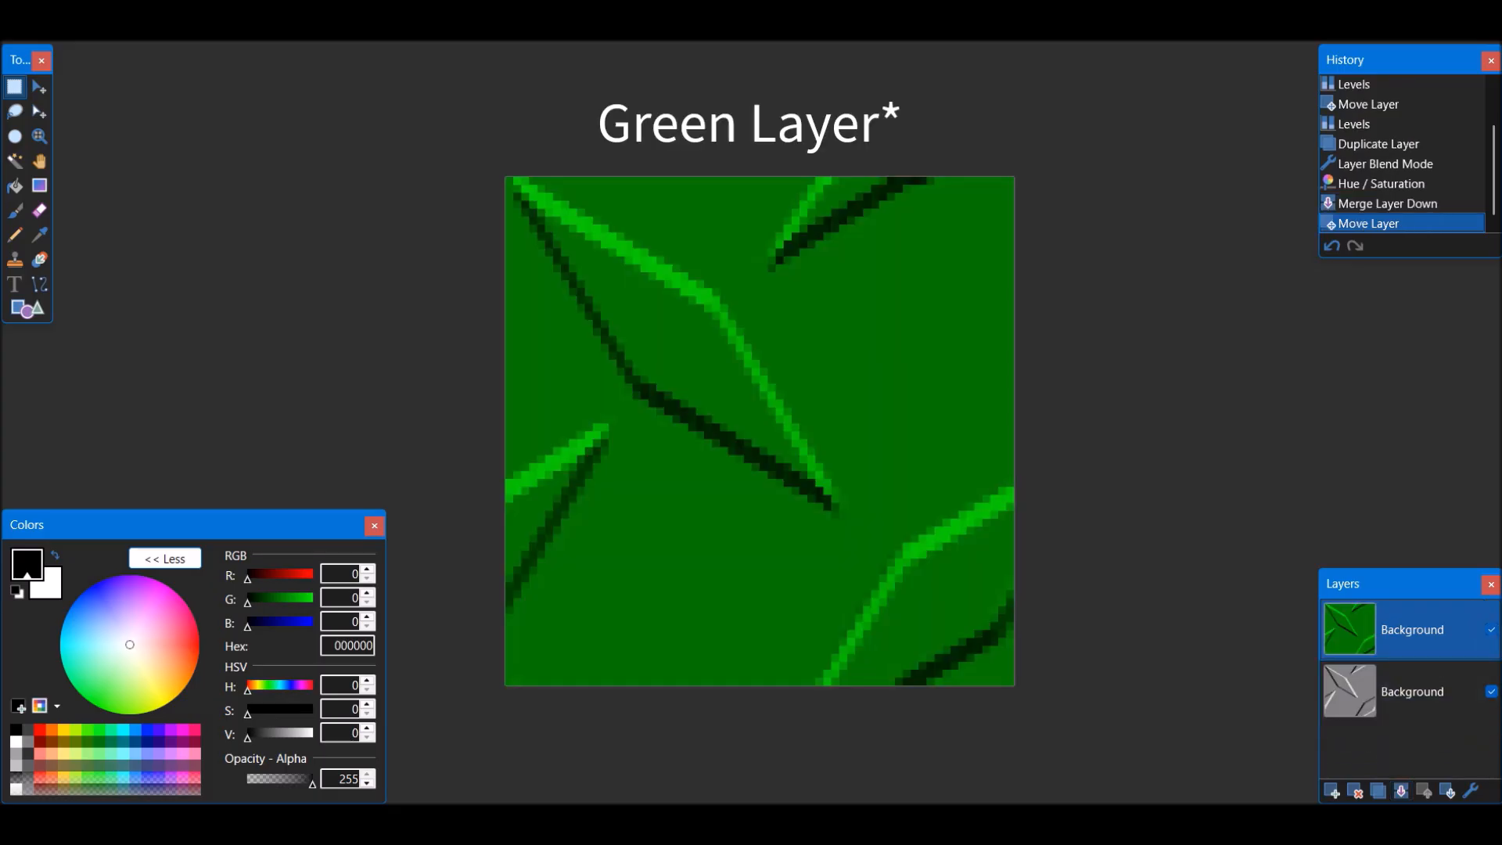
key("ctrl+shift+d")
key("F4")
key("Return")
Shift the additive green duplicate's hue by 180 and merge it down, keeping the merged layer on top
key("ctrl+shift+u")
type("180")
key("Return")
left_click(1401, 791)
left_click(1447, 791)
left_click(1423, 790)
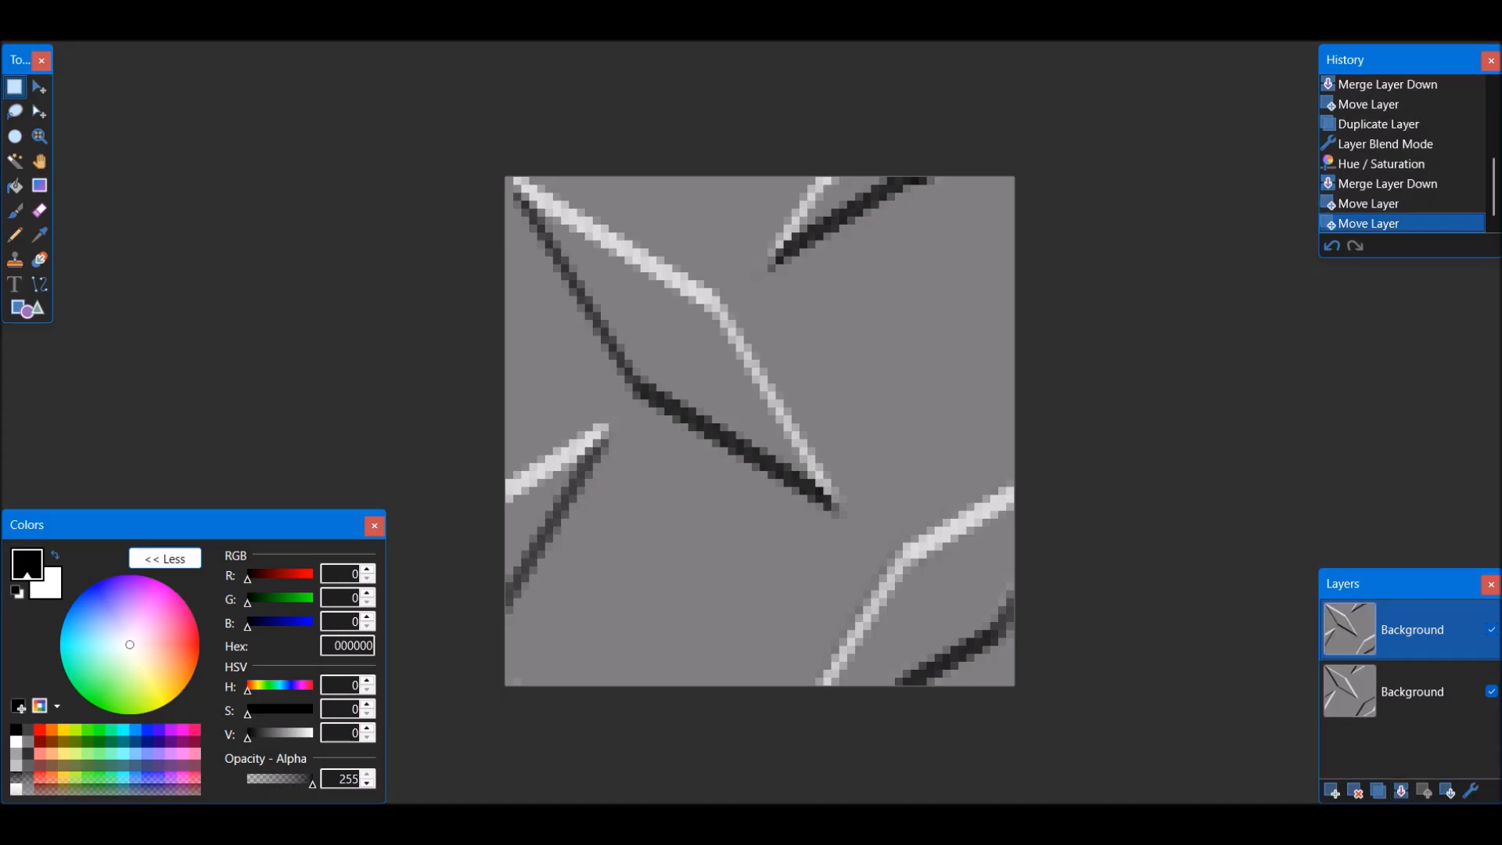
In a Levels adjustment of the top grey layer, set only the red channel's output black level to 255
key("ctrl+l")
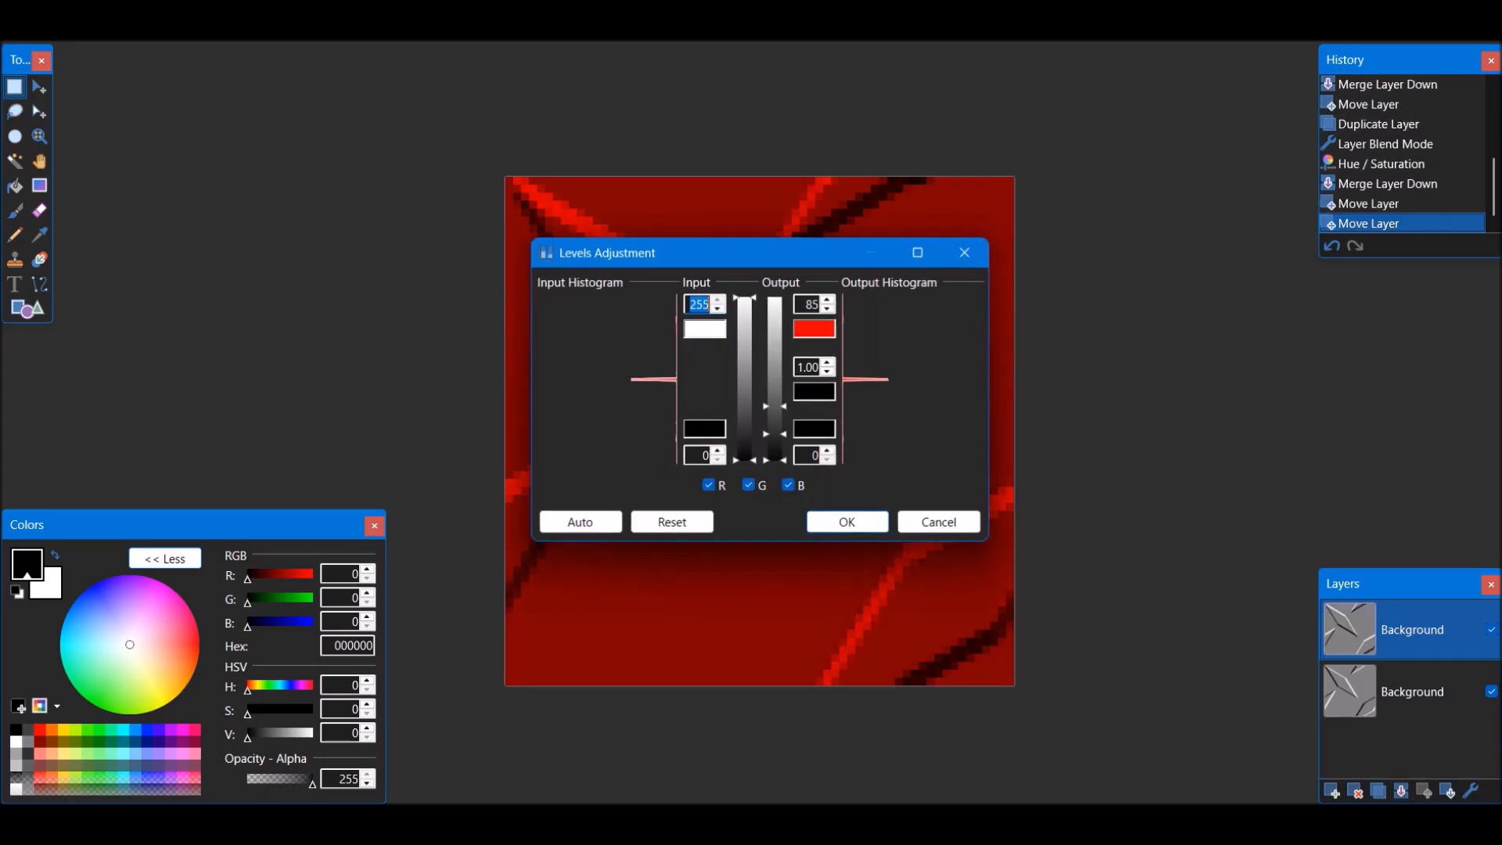
left_click(672, 522)
left_click(749, 484)
left_click(788, 485)
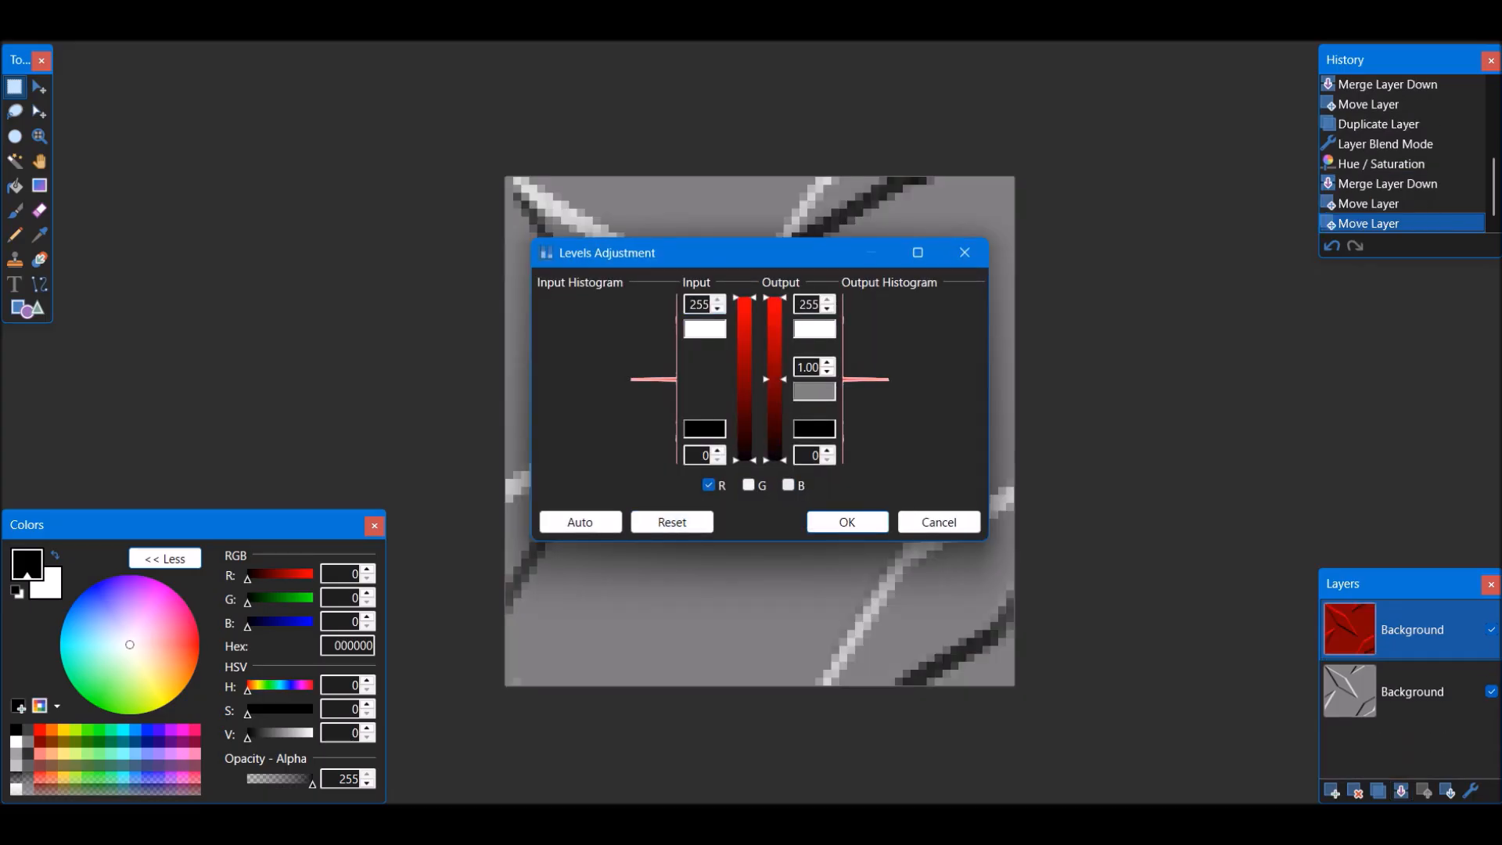
double_click(808, 455)
type("255")
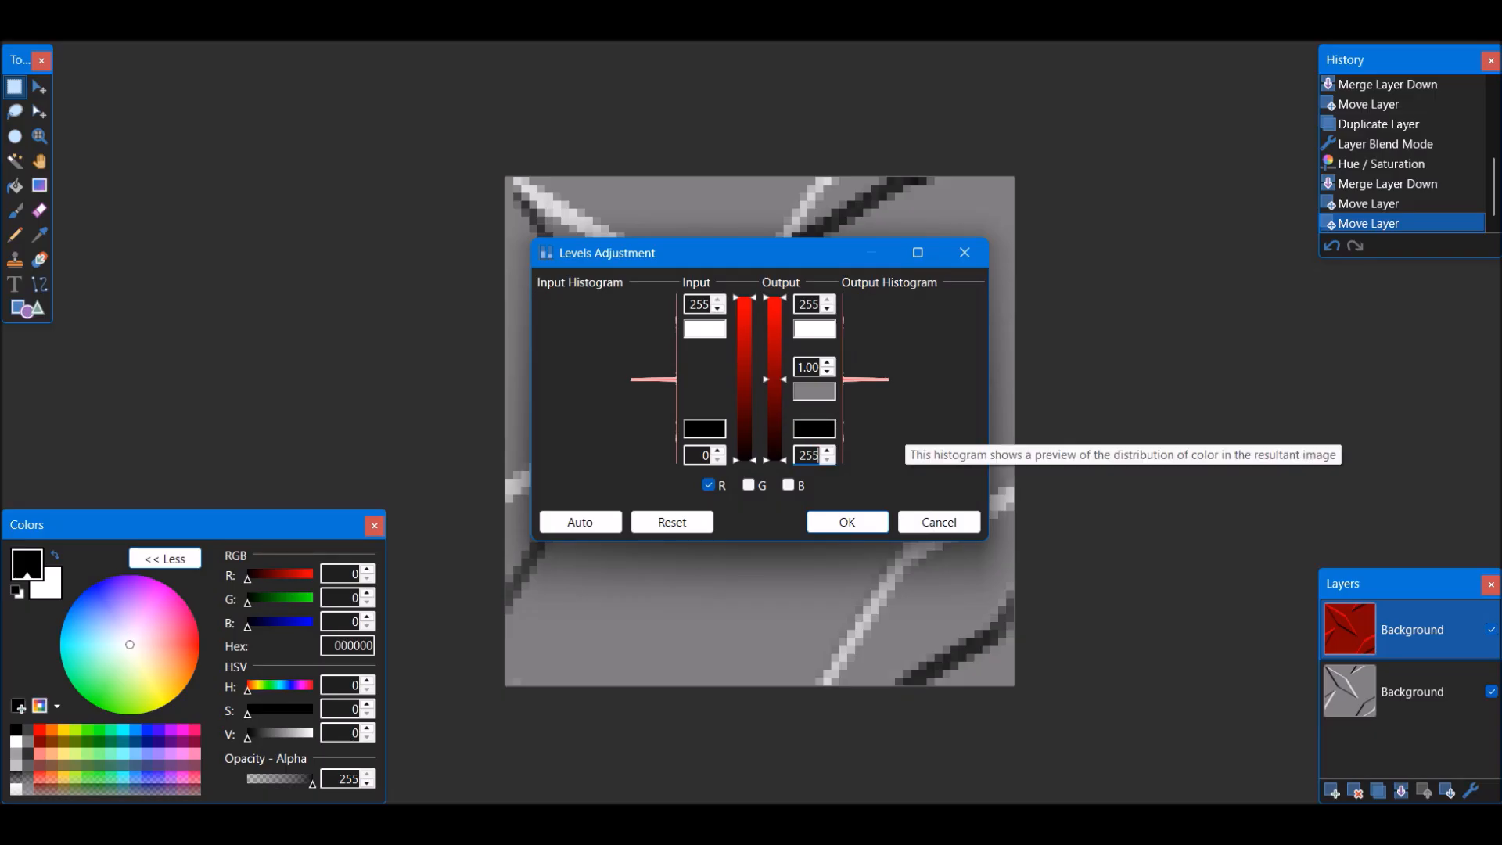
Set only the blue channel's output white level to 0 and apply the Levels adjustment
left_click(708, 485)
left_click(788, 485)
double_click(809, 304)
type("0")
key("Return")
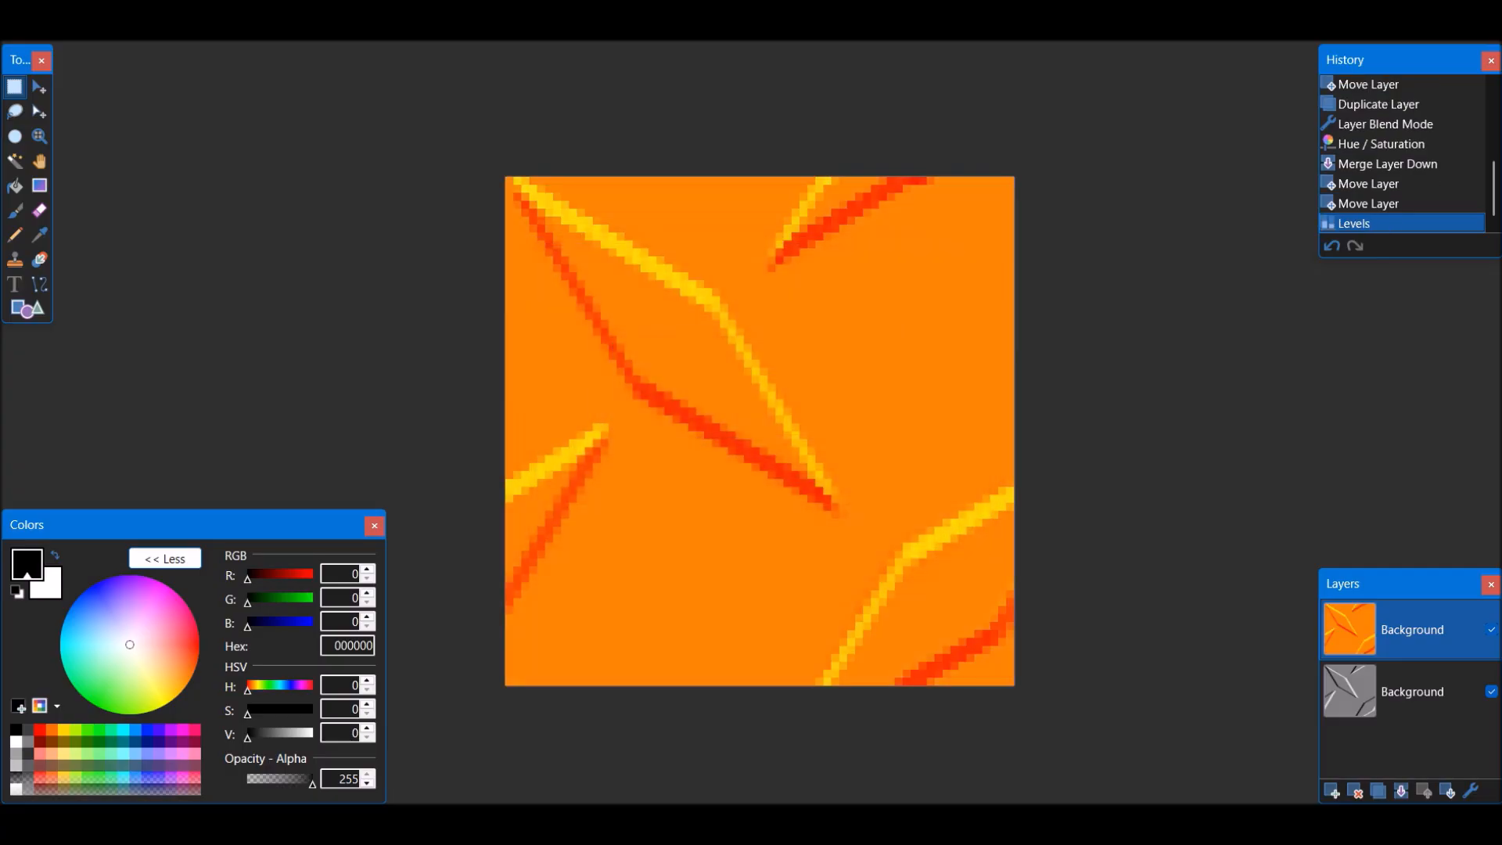
Bring the remaining grey layer to the top, copy its entire contents and delete the layer
left_click_drag(1412, 691, 1412, 629)
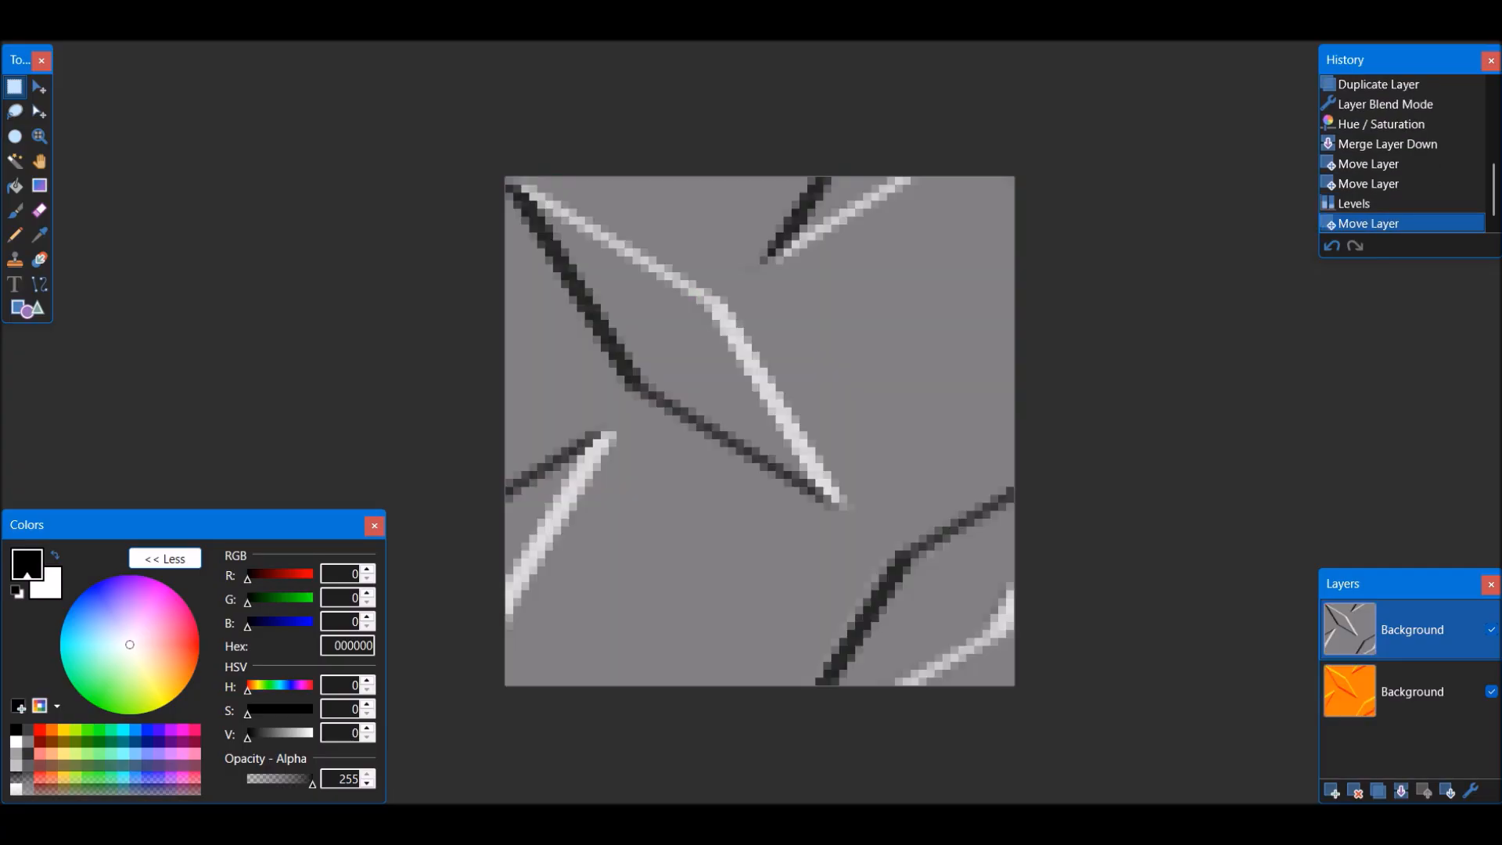
left_click(309, 8)
mouse_move(348, 196)
left_click(481, 221)
key("ctrl+a")
left_click(309, 8)
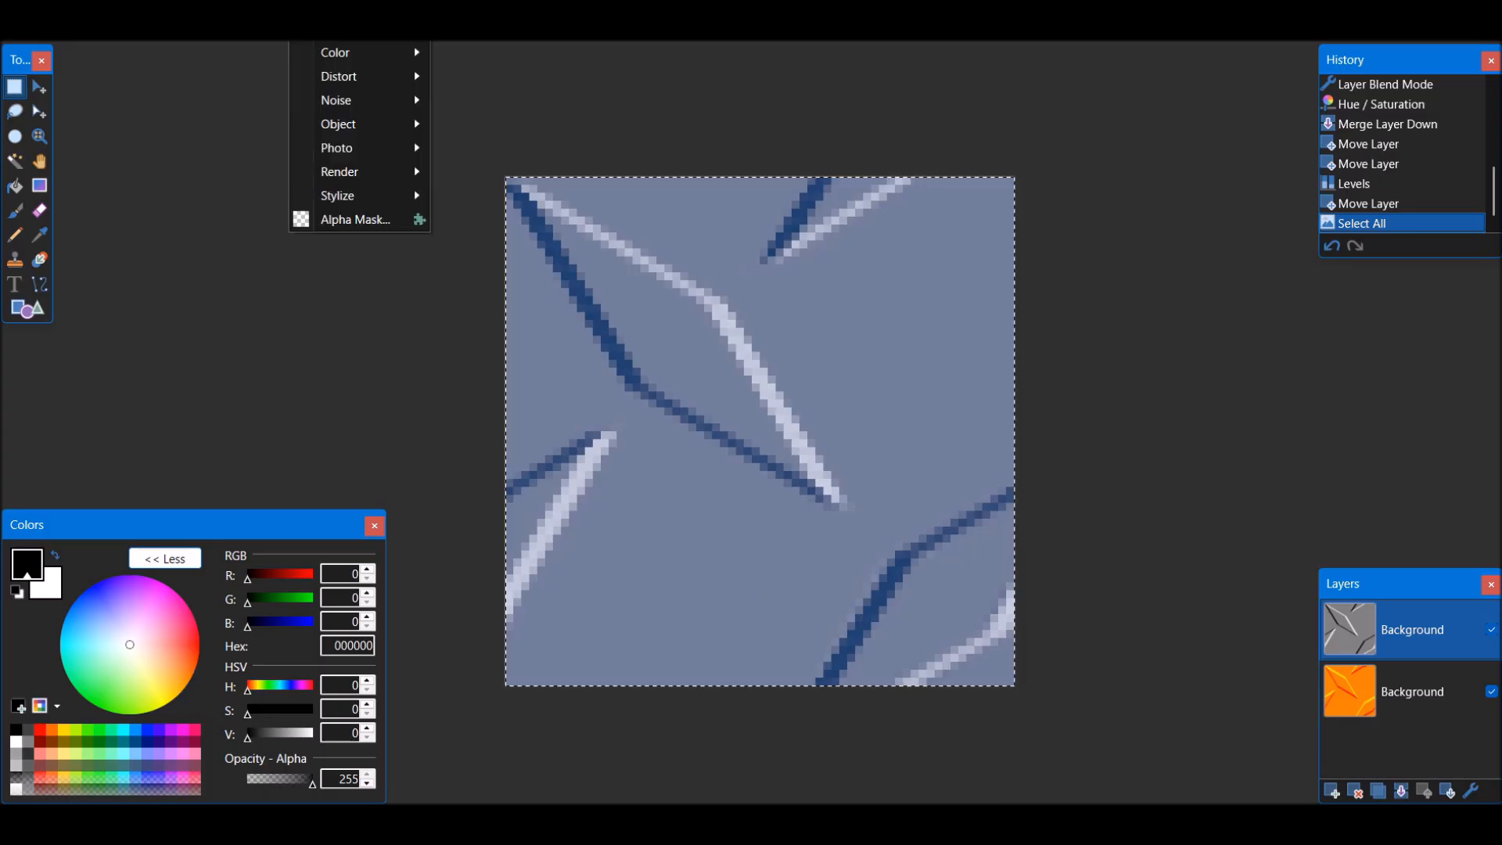
key("Escape")
key("ctrl+d")
left_click(1355, 791)
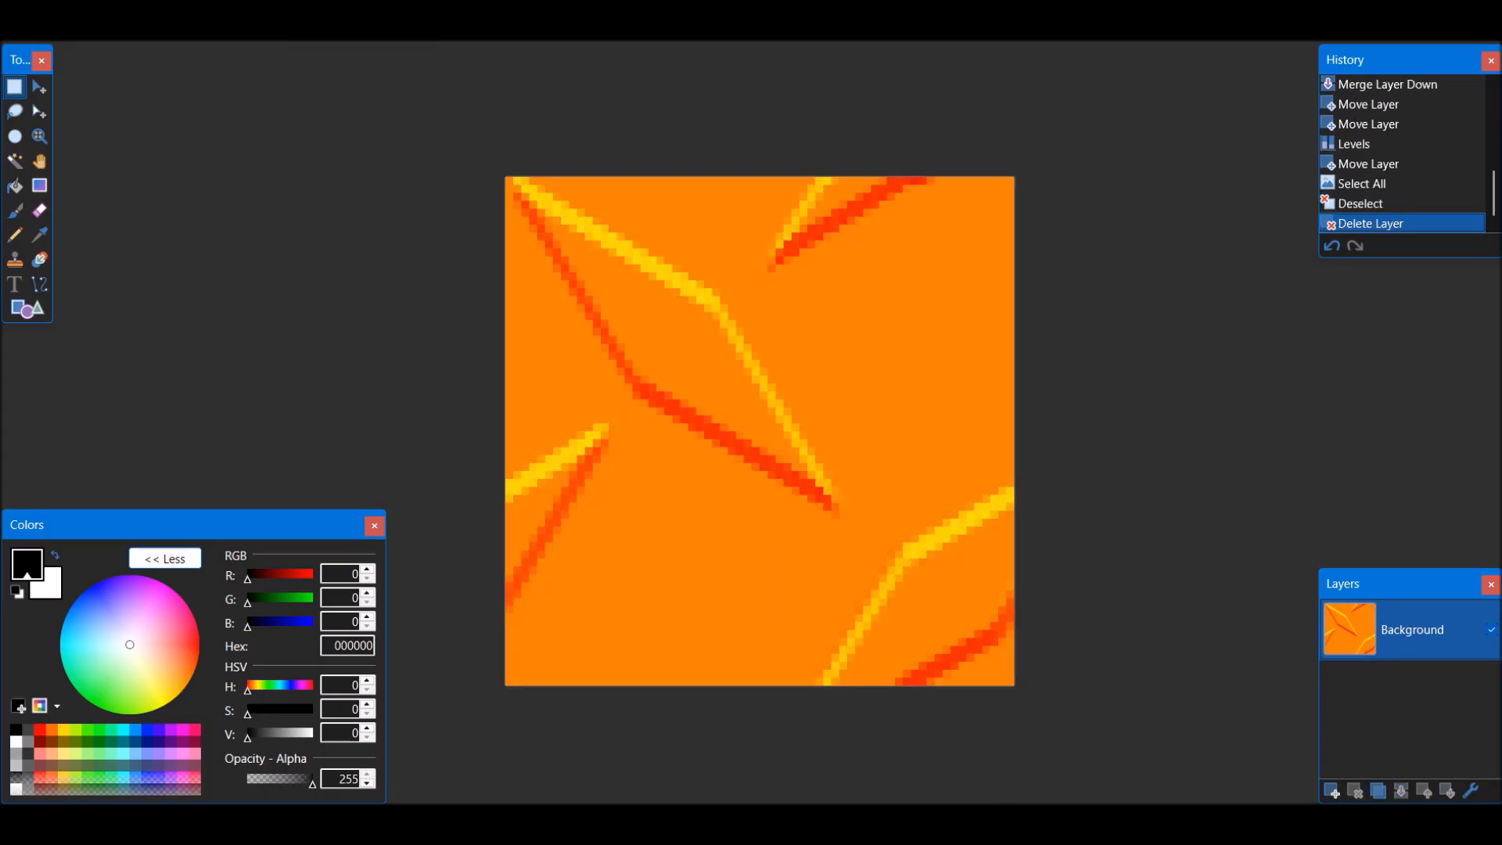
Apply the Alpha Mask effect to the orange layer, using the clipboard image as the mask
left_click(309, 8)
left_click(352, 220)
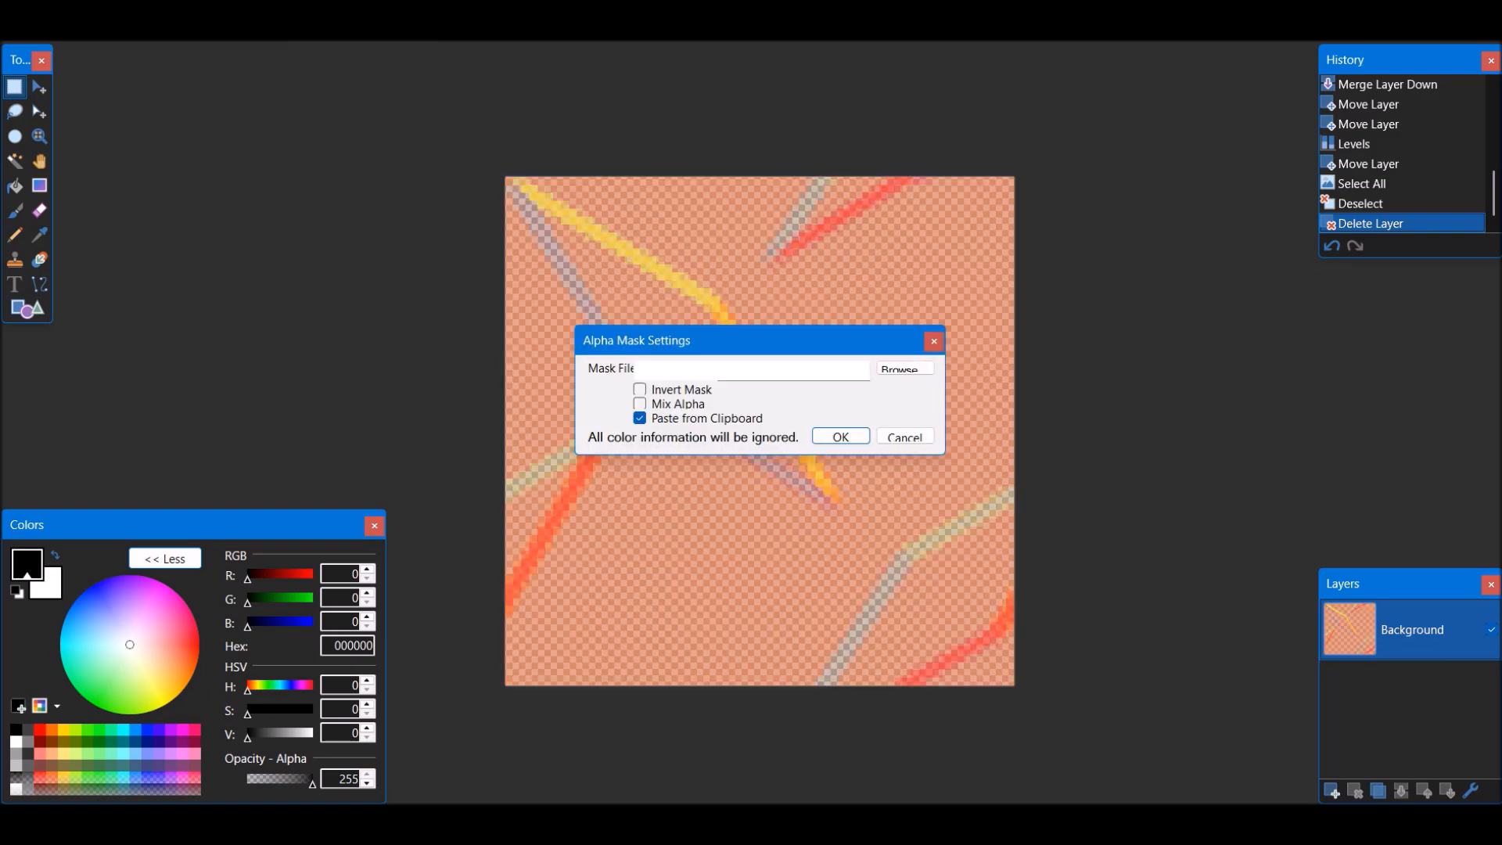
key("Return")
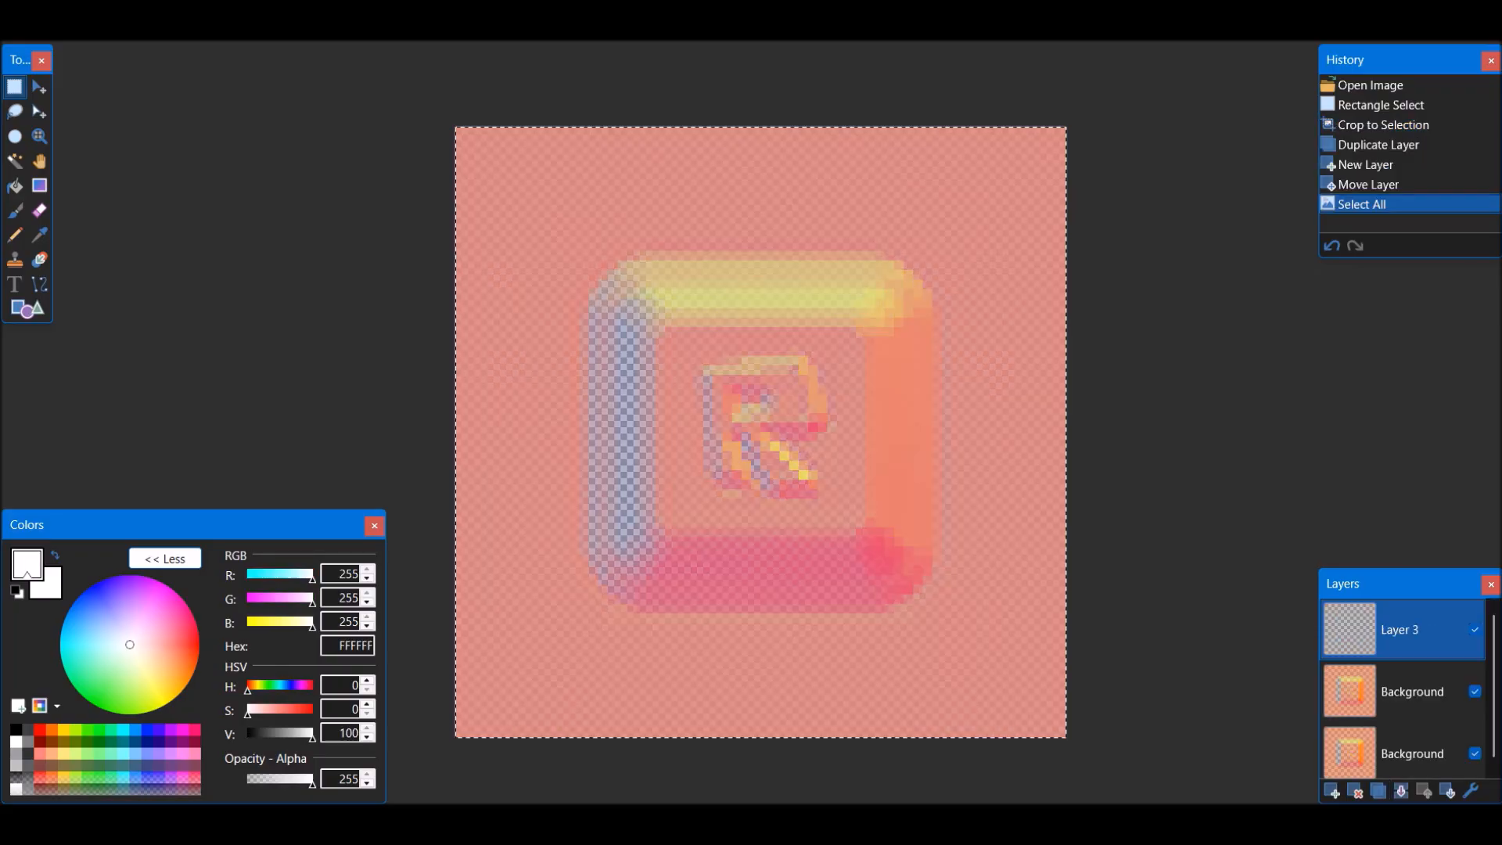
Fill the selected empty Layer 3 with white, copy it and delete the layer
key("BackSpace")
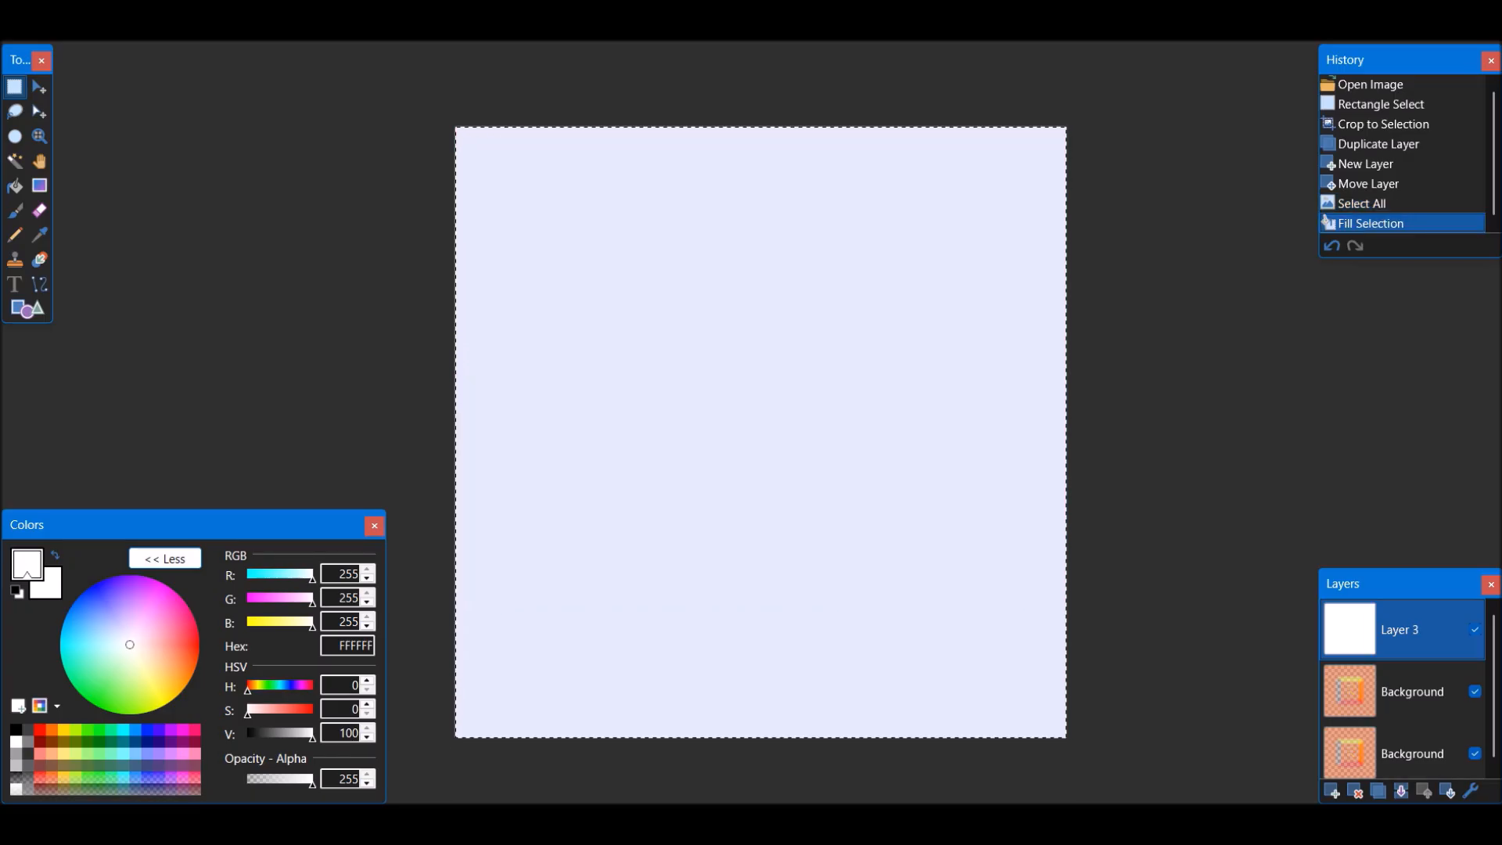
left_click(1355, 791)
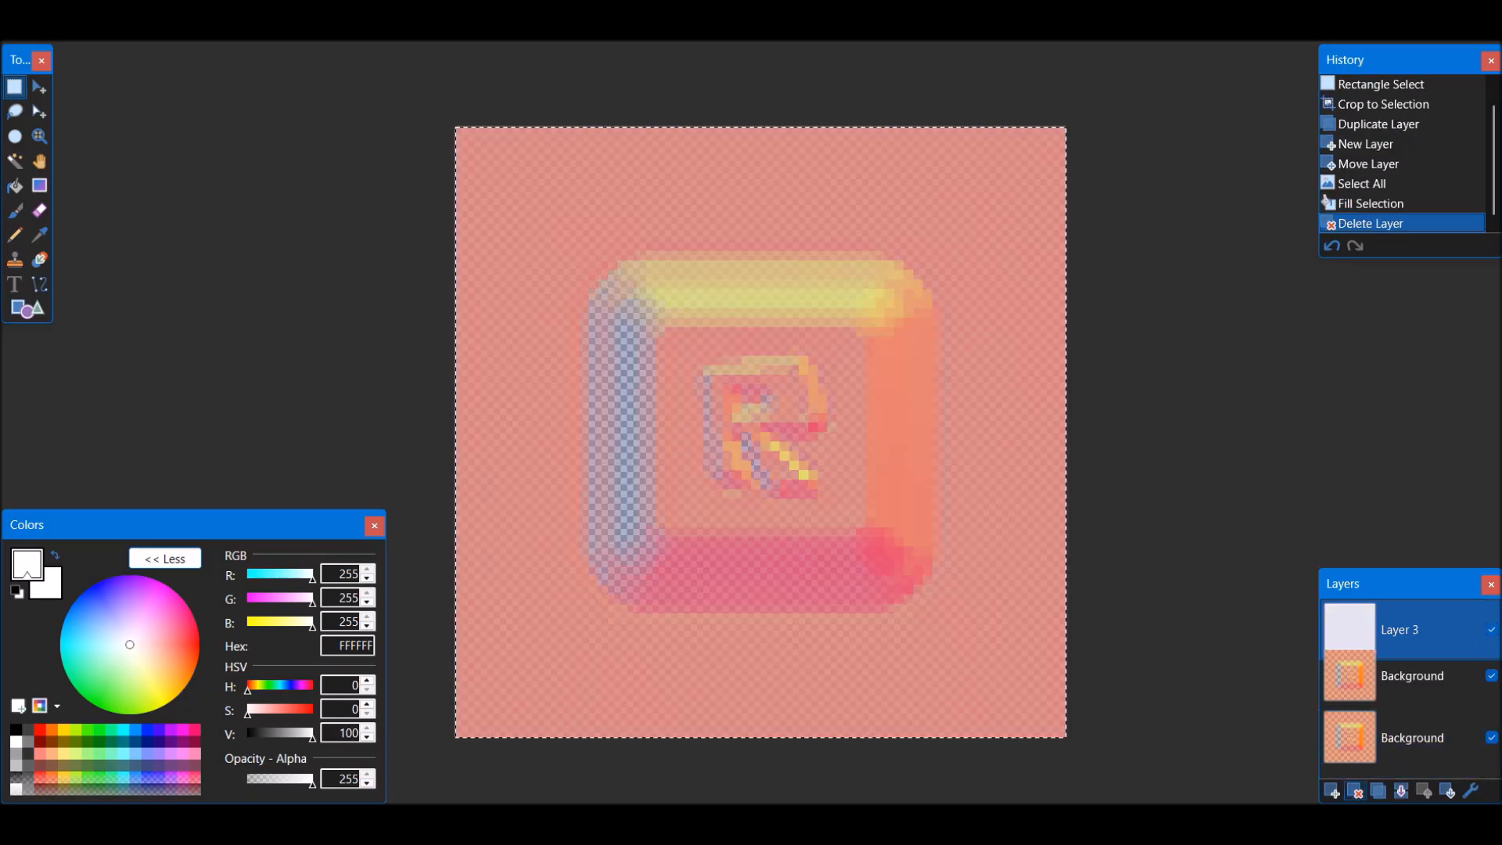
Apply the Alpha Mask effect from the clipboard to the upper Background layer and place that layer beneath the semi-transparent one
left_click(313, 11)
left_click(355, 247)
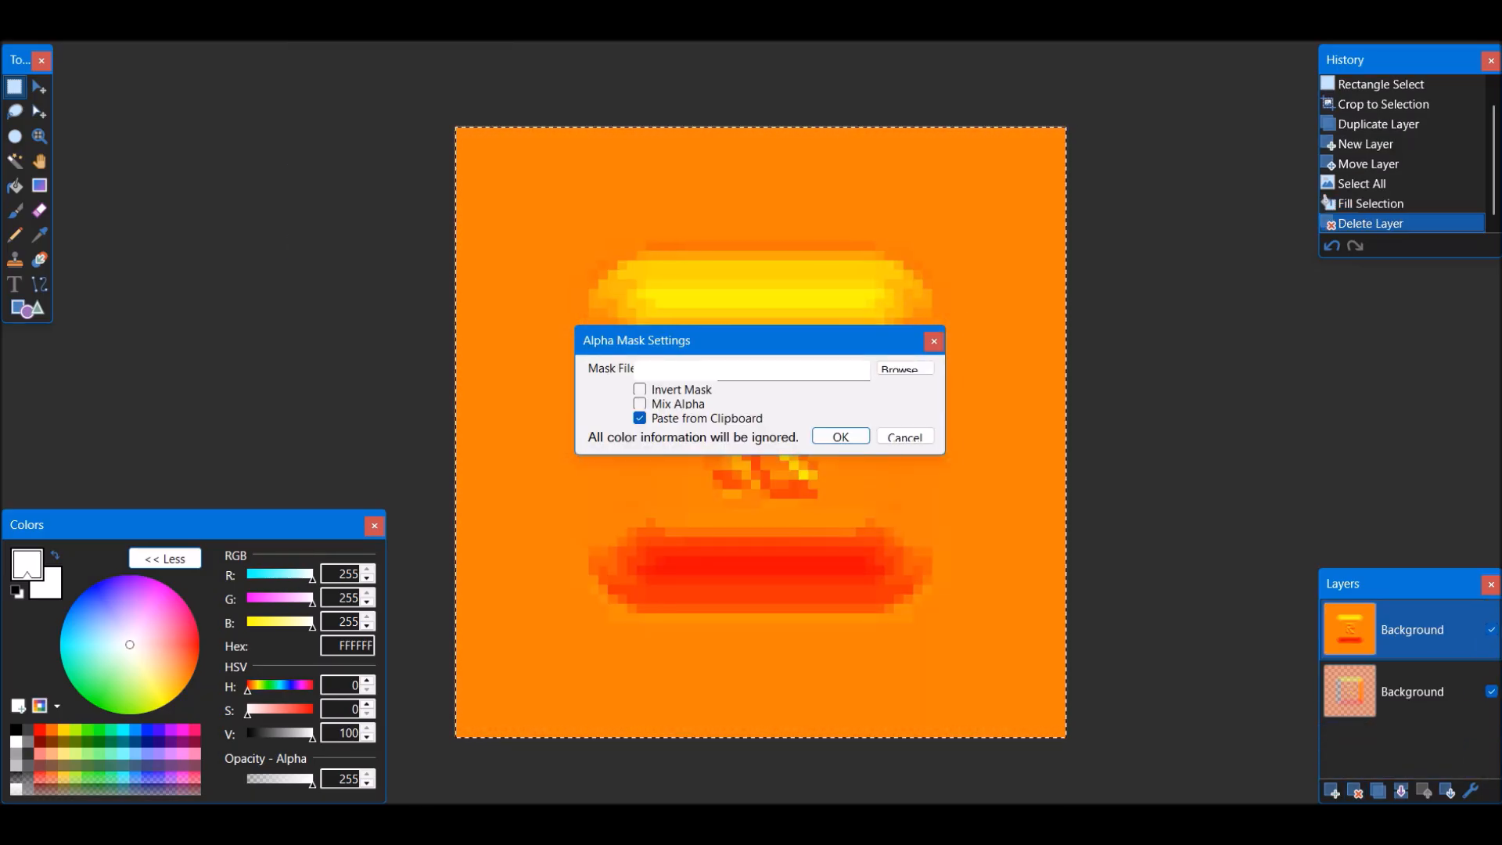
key("Return")
left_click(1447, 790)
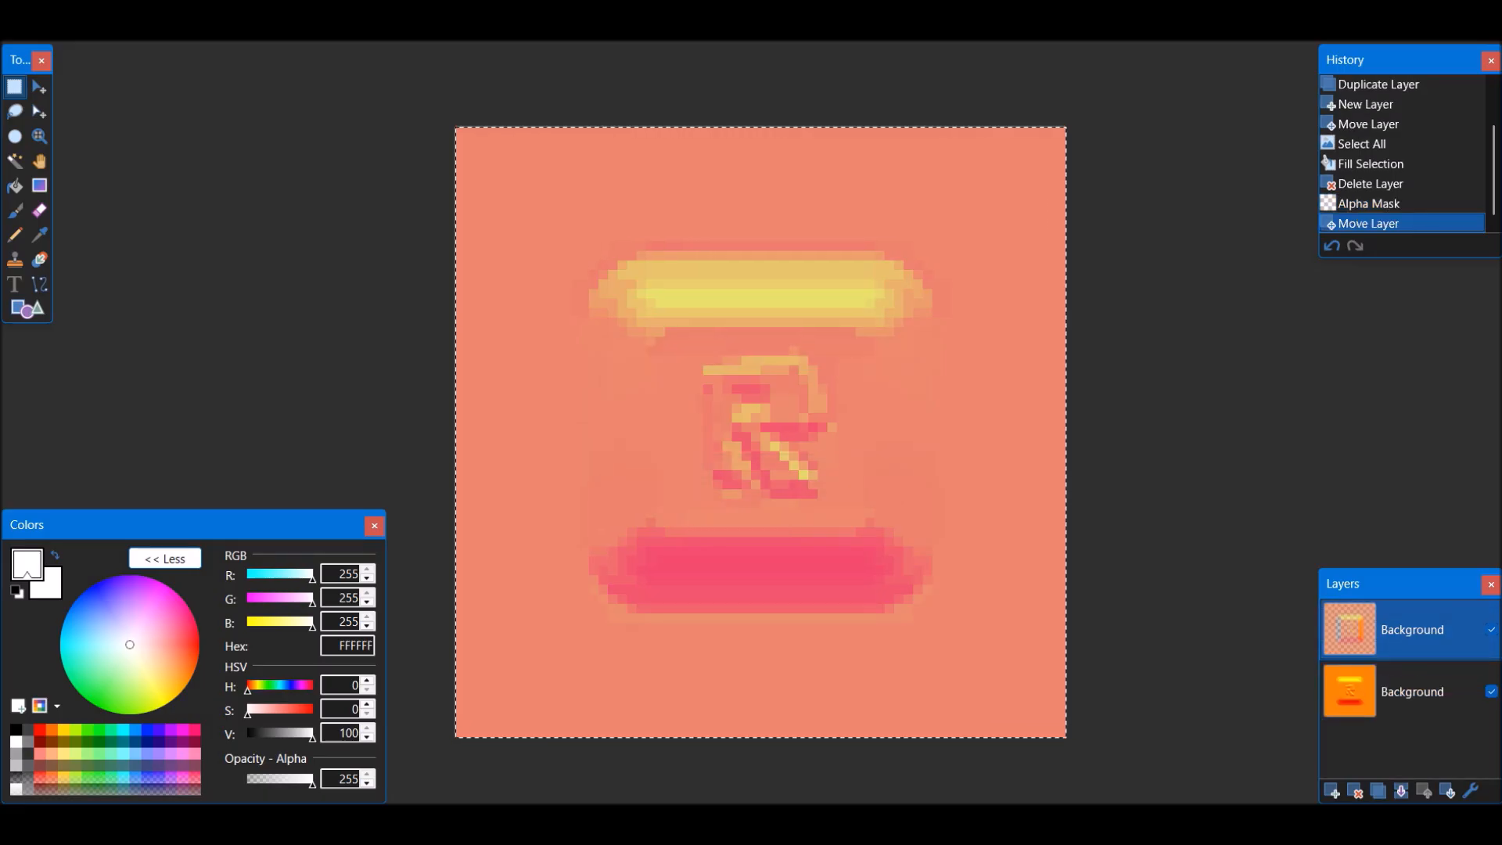
Add a new layer filled with black and move it beneath the semi-transparent Background layer
left_click(1331, 790)
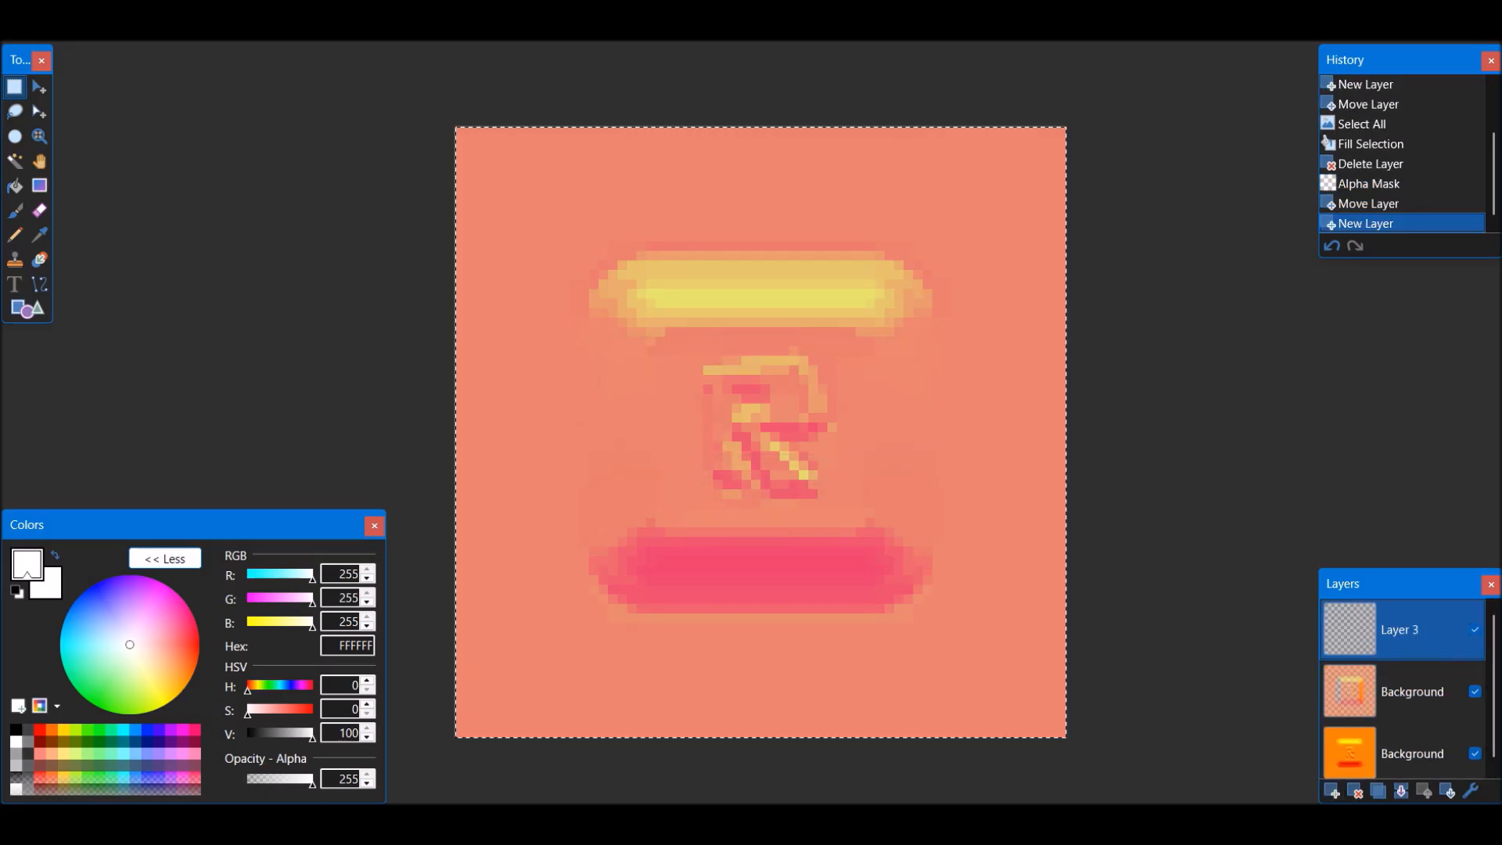
key("d")
key("ctrl+a")
key("BackSpace")
key("ctrl+d")
left_click(1447, 790)
Set the semi-transparent layer's hue to 0 and lightness to 100, and merge it down onto the black layer
left_click(1411, 629)
key("ctrl+shift+u")
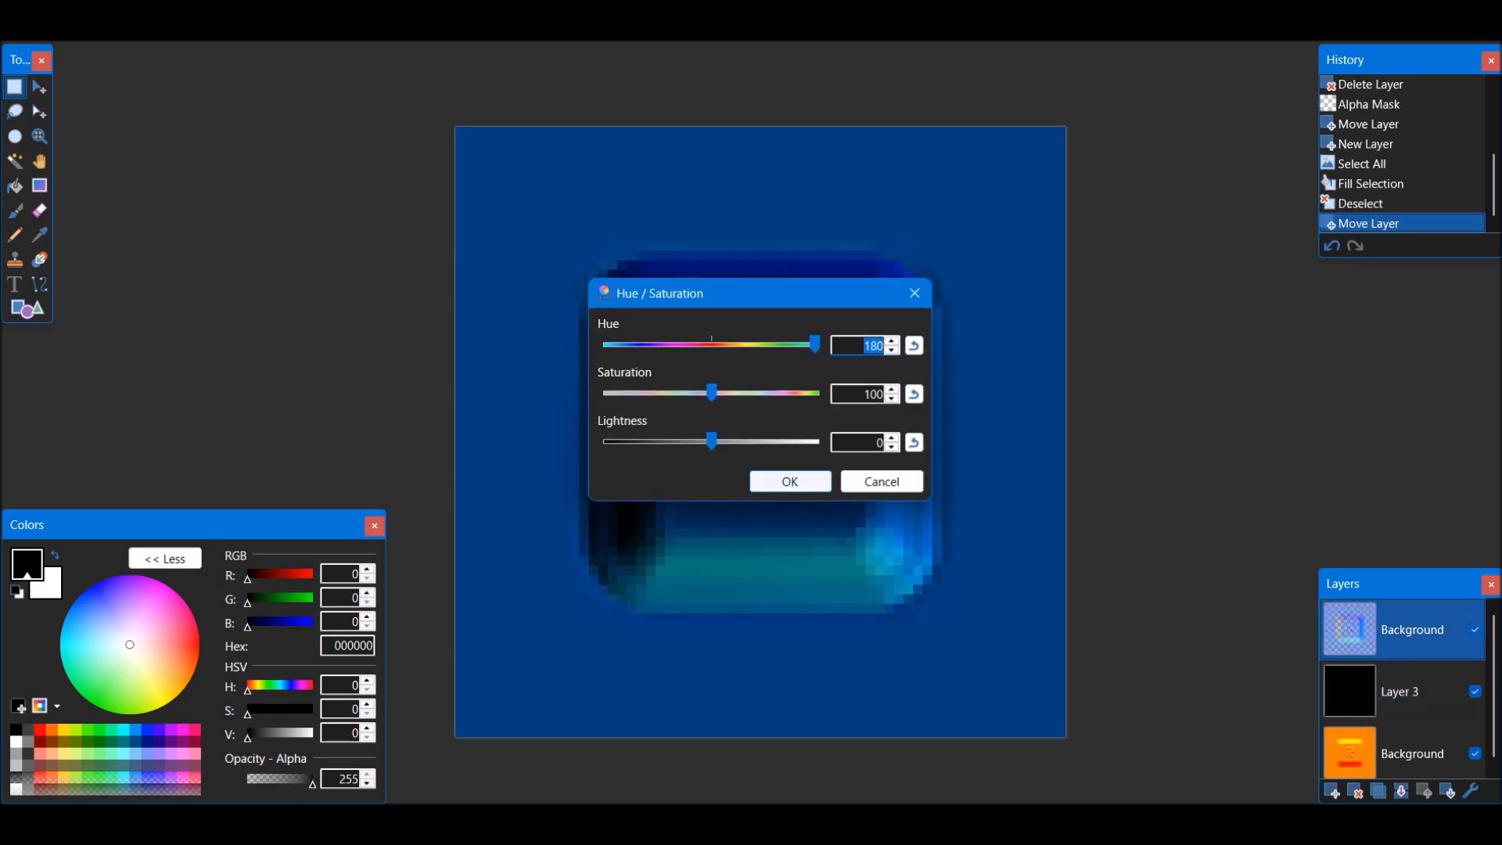
left_click(913, 345)
left_click_drag(711, 442, 818, 441)
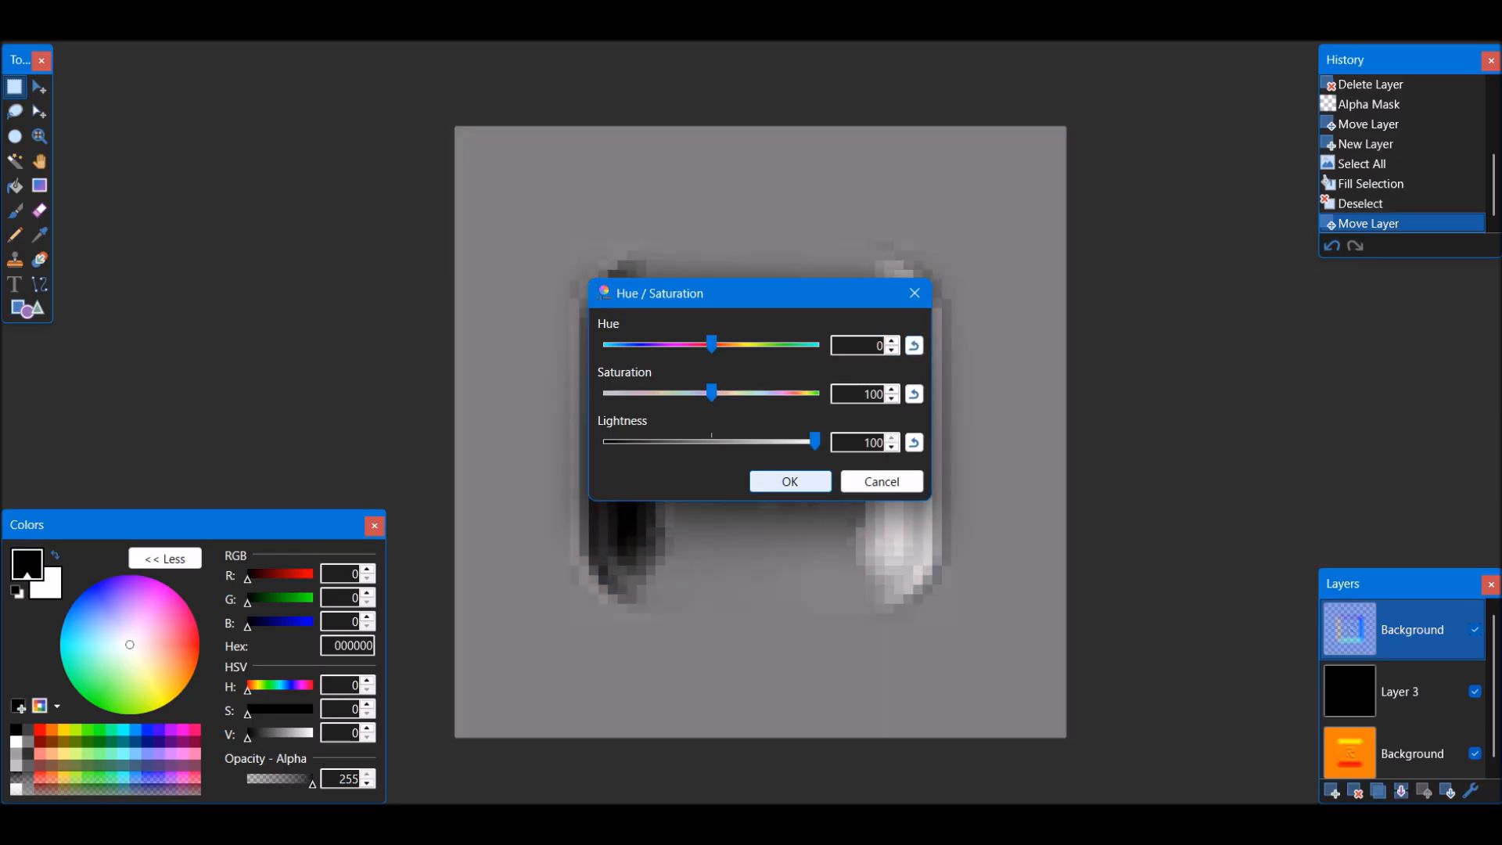
left_click(790, 481)
left_click(1400, 790)
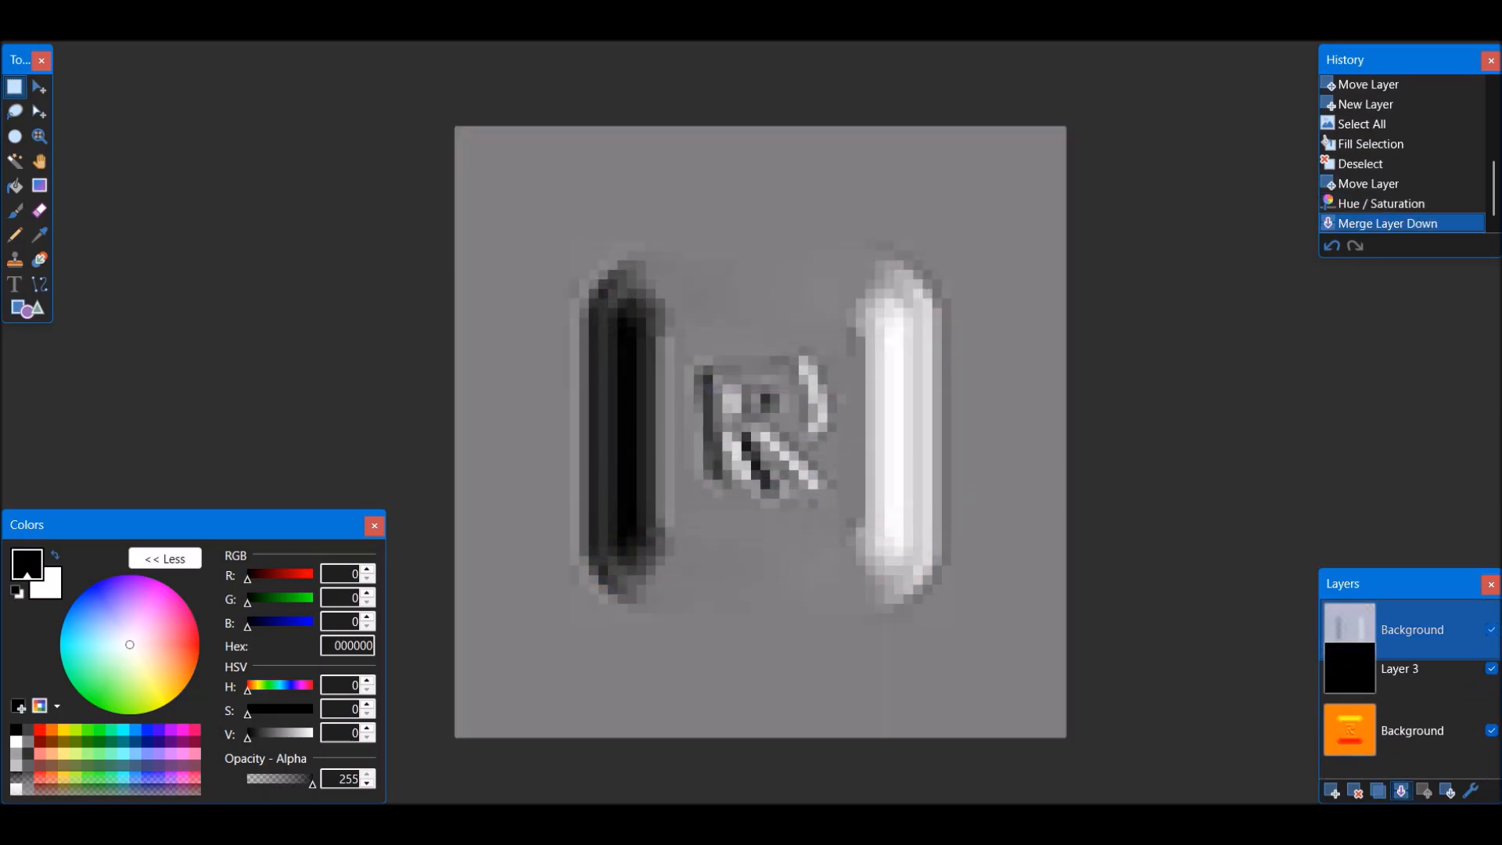
Move the orange Background layer above Layer 3 and isolate its green channel with Levels, setting red and blue output white to 0
left_click_drag(1411, 692, 1411, 630)
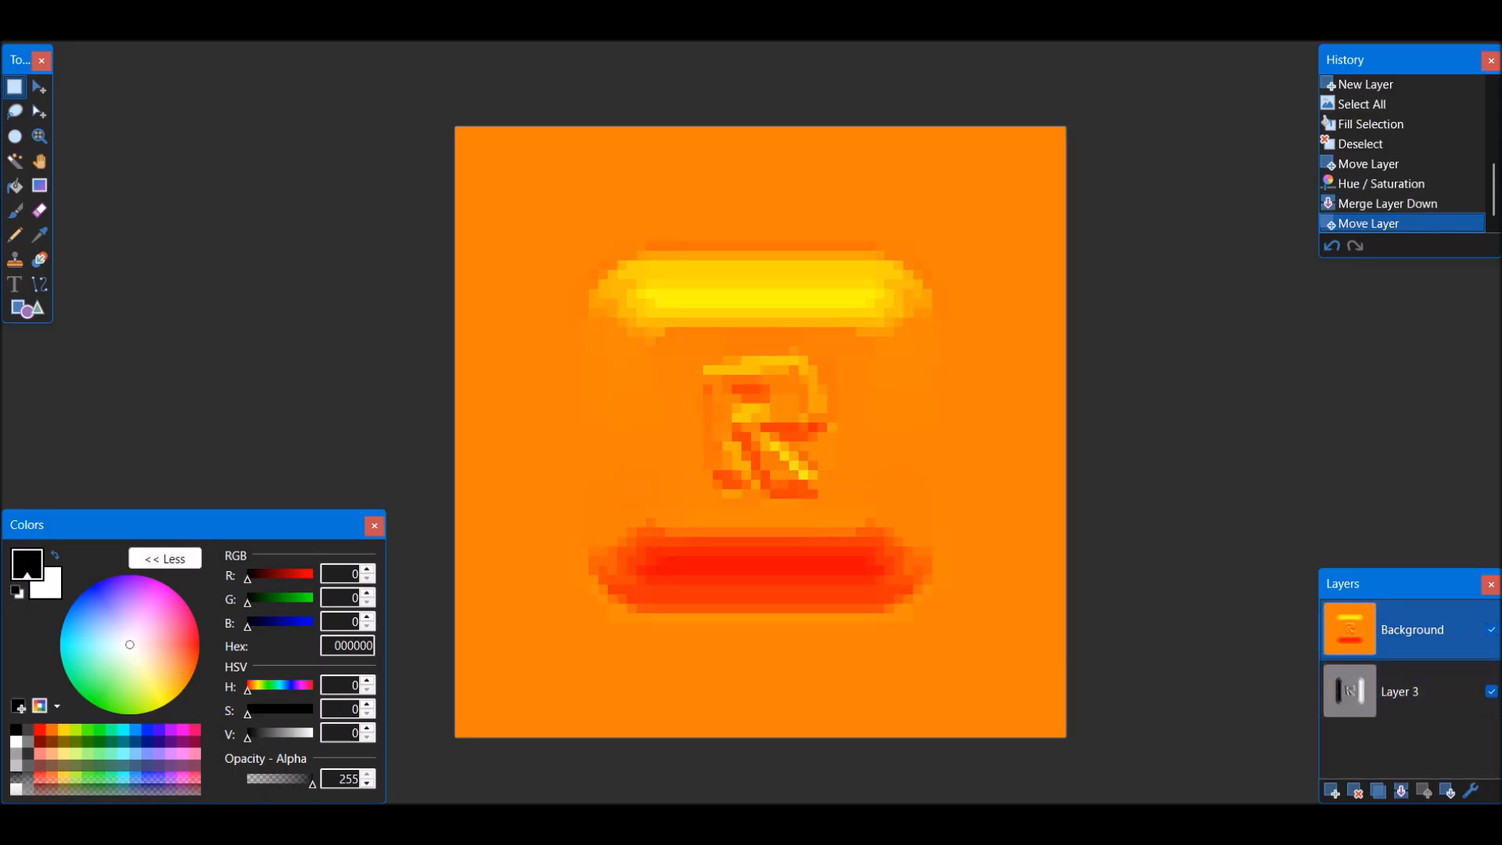
key("ctrl+l")
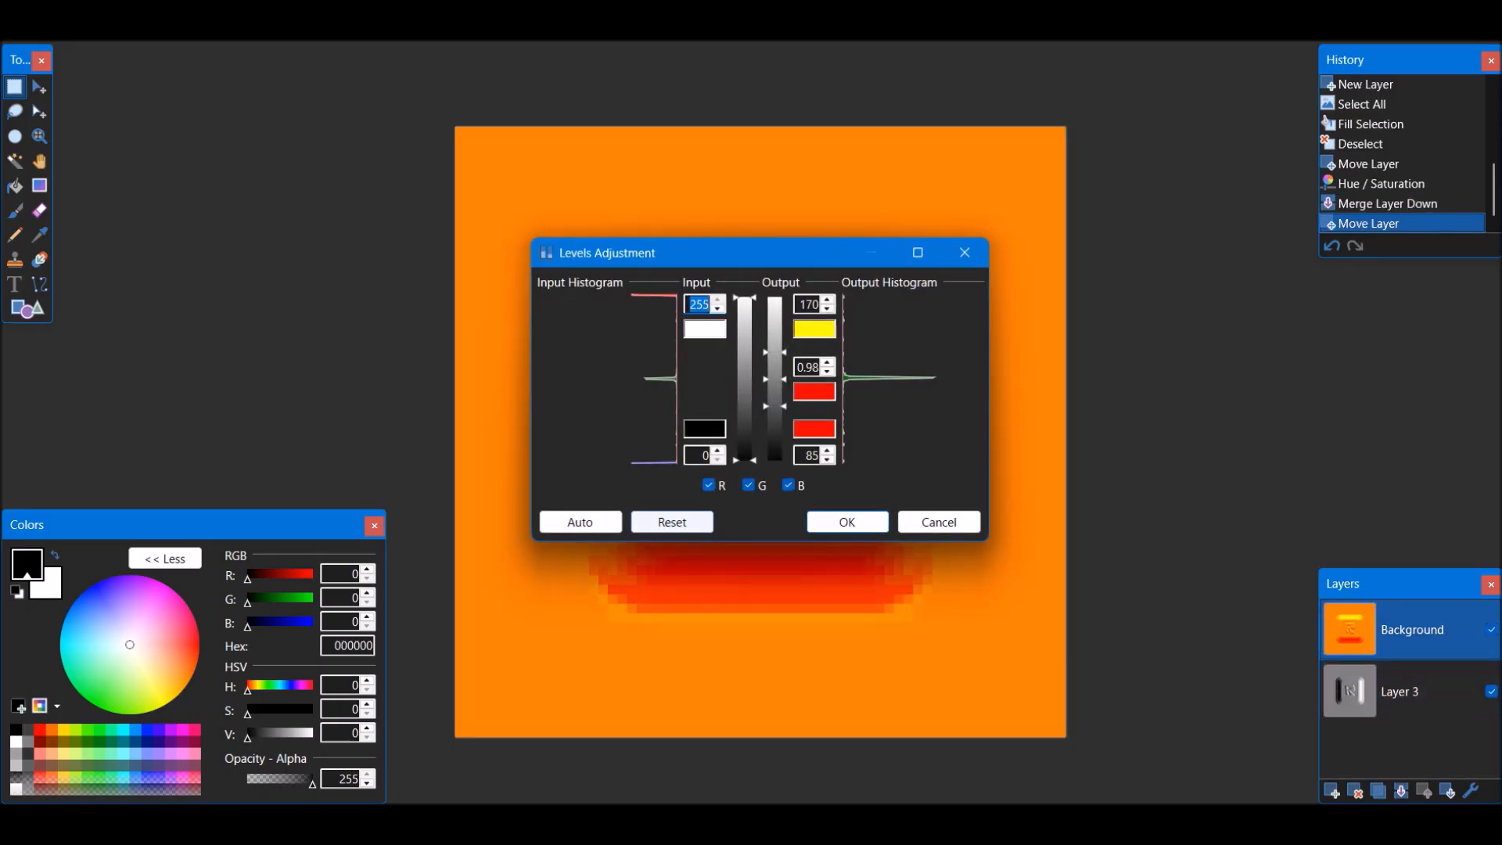
left_click(748, 485)
left_click_drag(797, 305, 819, 305)
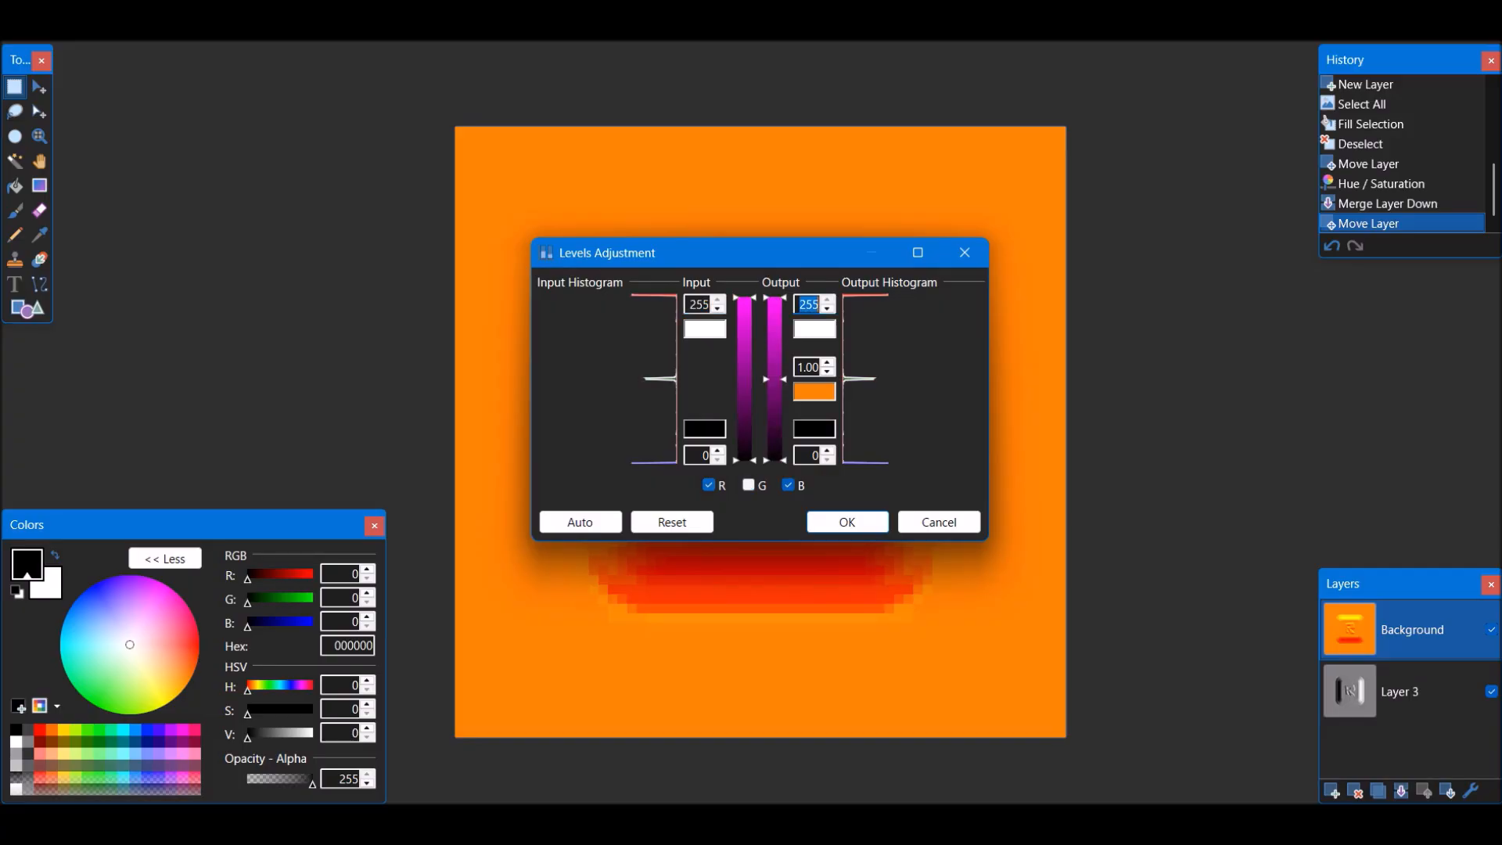
type("0")
key("Return")
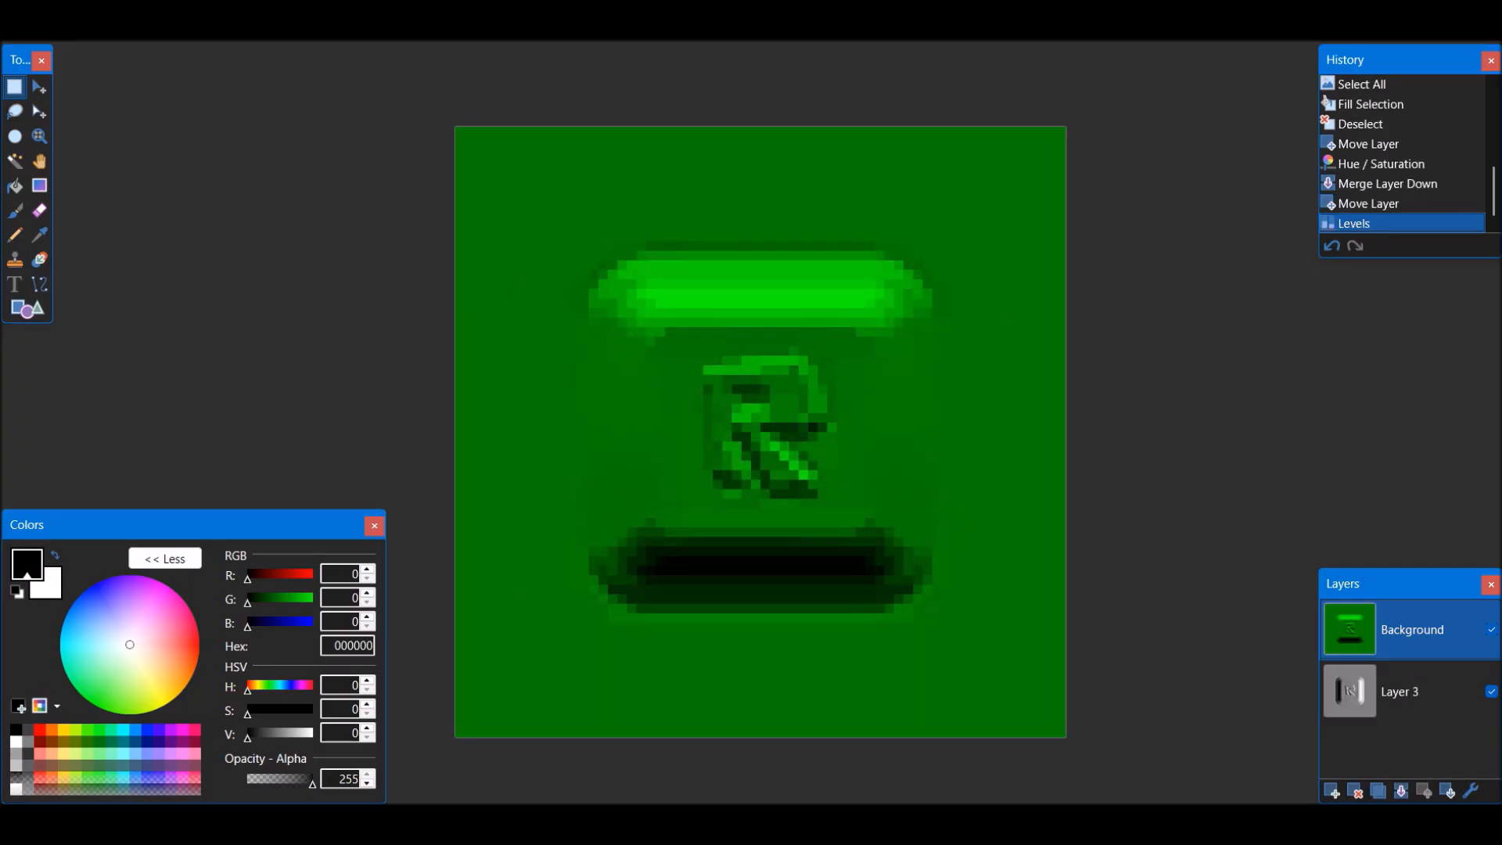
Duplicate the green Background layer and set the copy's hue to 180 and lightness to 0
key("ctrl+shift+d")
key("ctrl+shift+u")
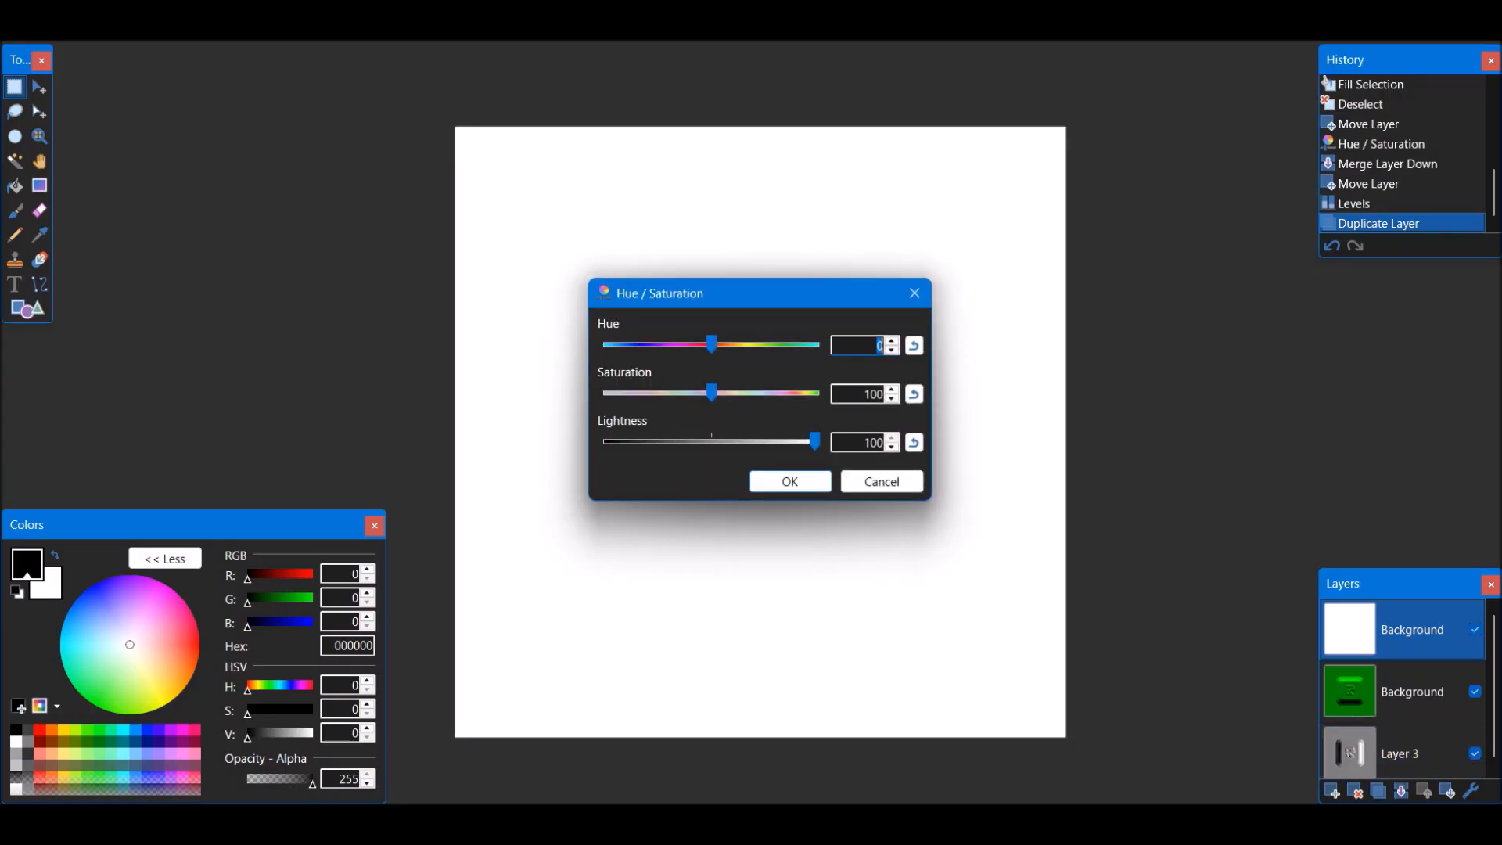
left_click(913, 442)
left_click_drag(711, 344, 815, 344)
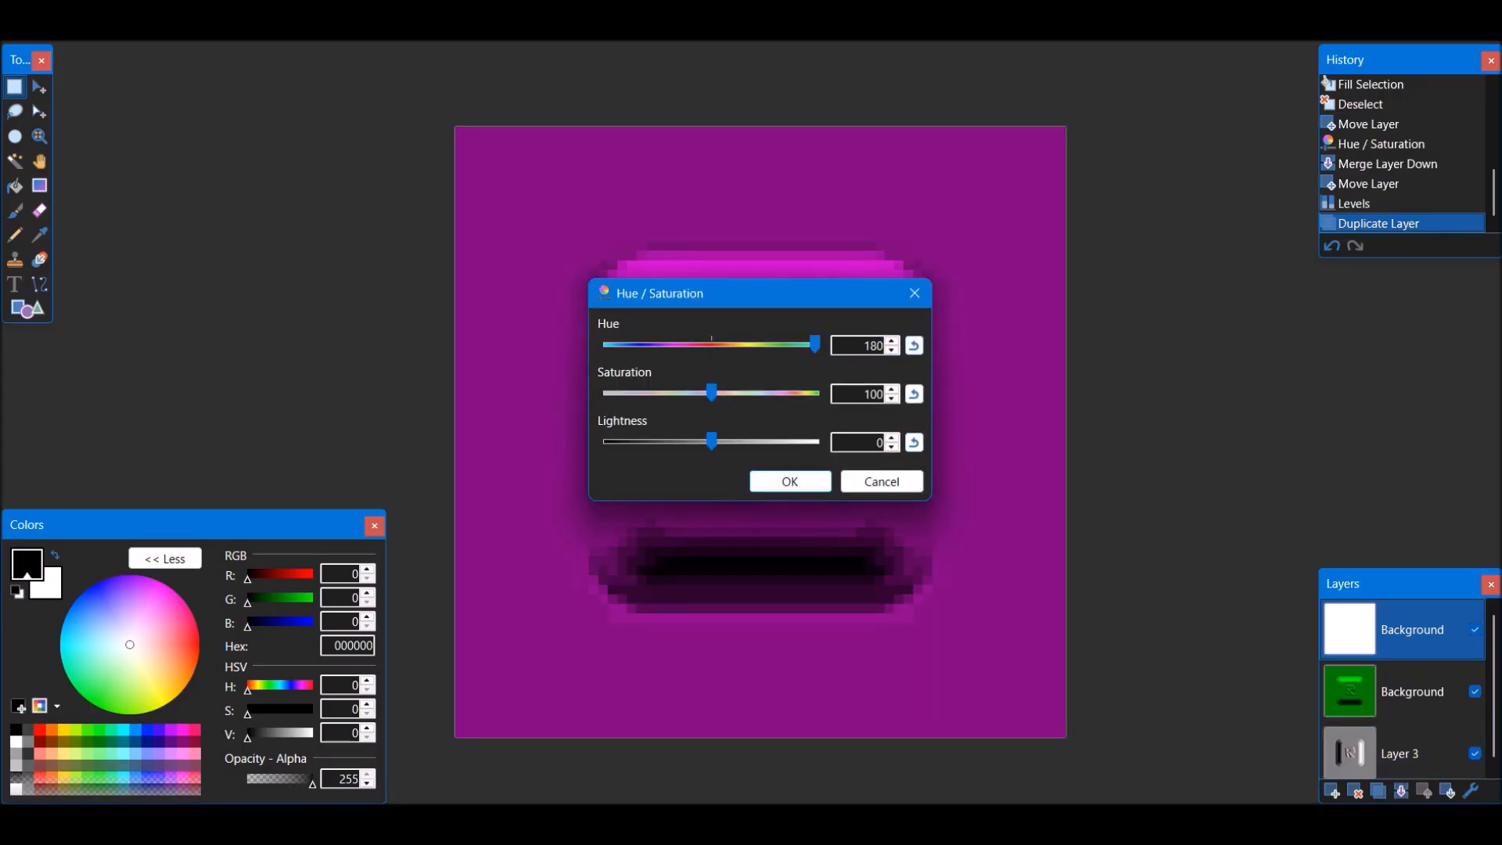
left_click(789, 481)
Set the magenta Background layer's blend mode to Additive and merge it down onto the green layer
left_click(1470, 791)
left_click(743, 423)
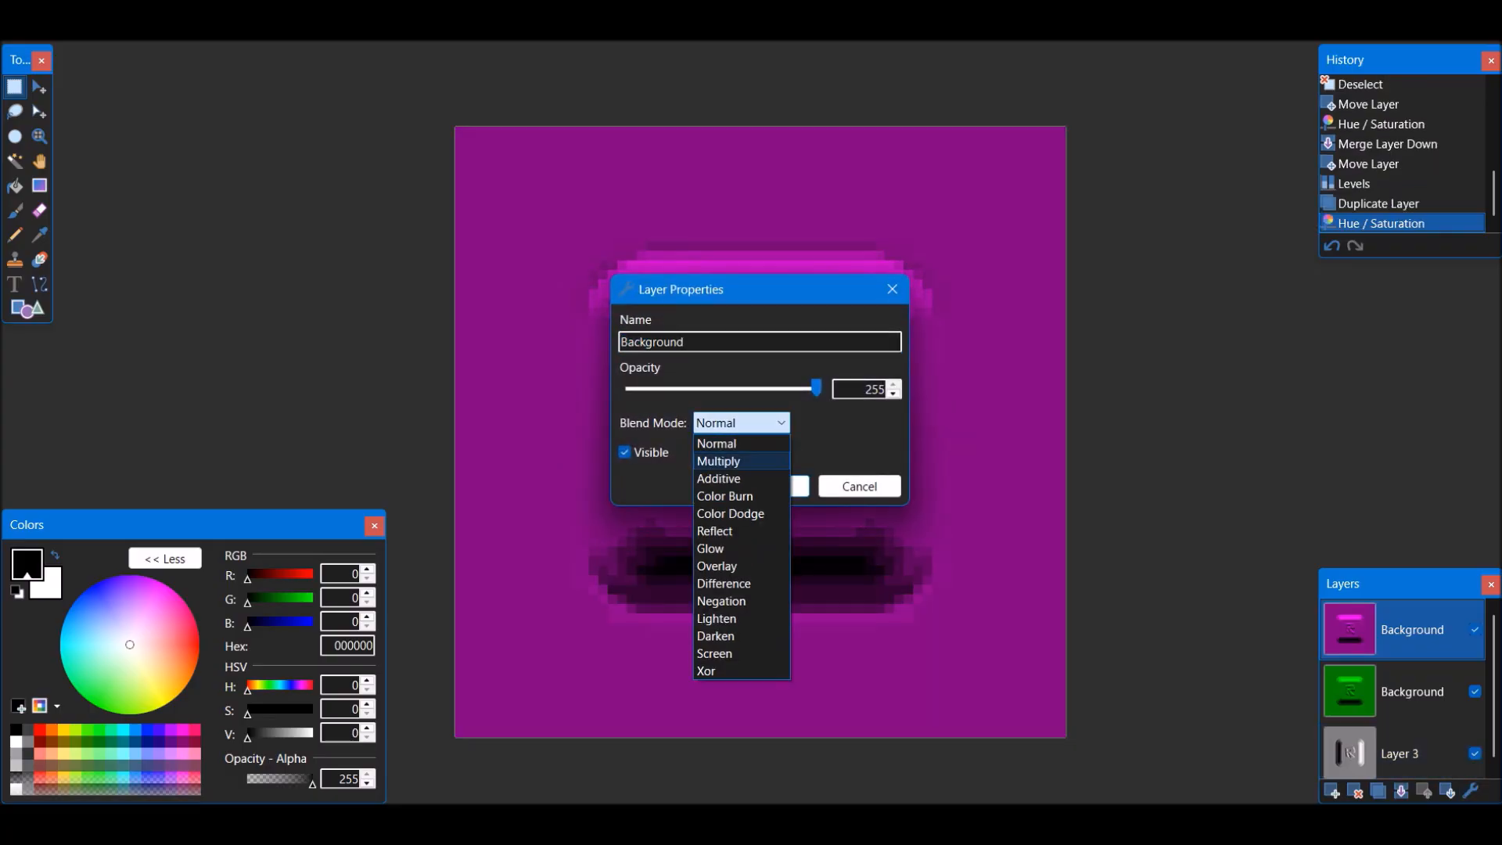
left_click(743, 480)
left_click(768, 485)
left_click(1400, 791)
Add a new layer filled with blue 0000FF and move it beneath all the other layers
left_click(1331, 791)
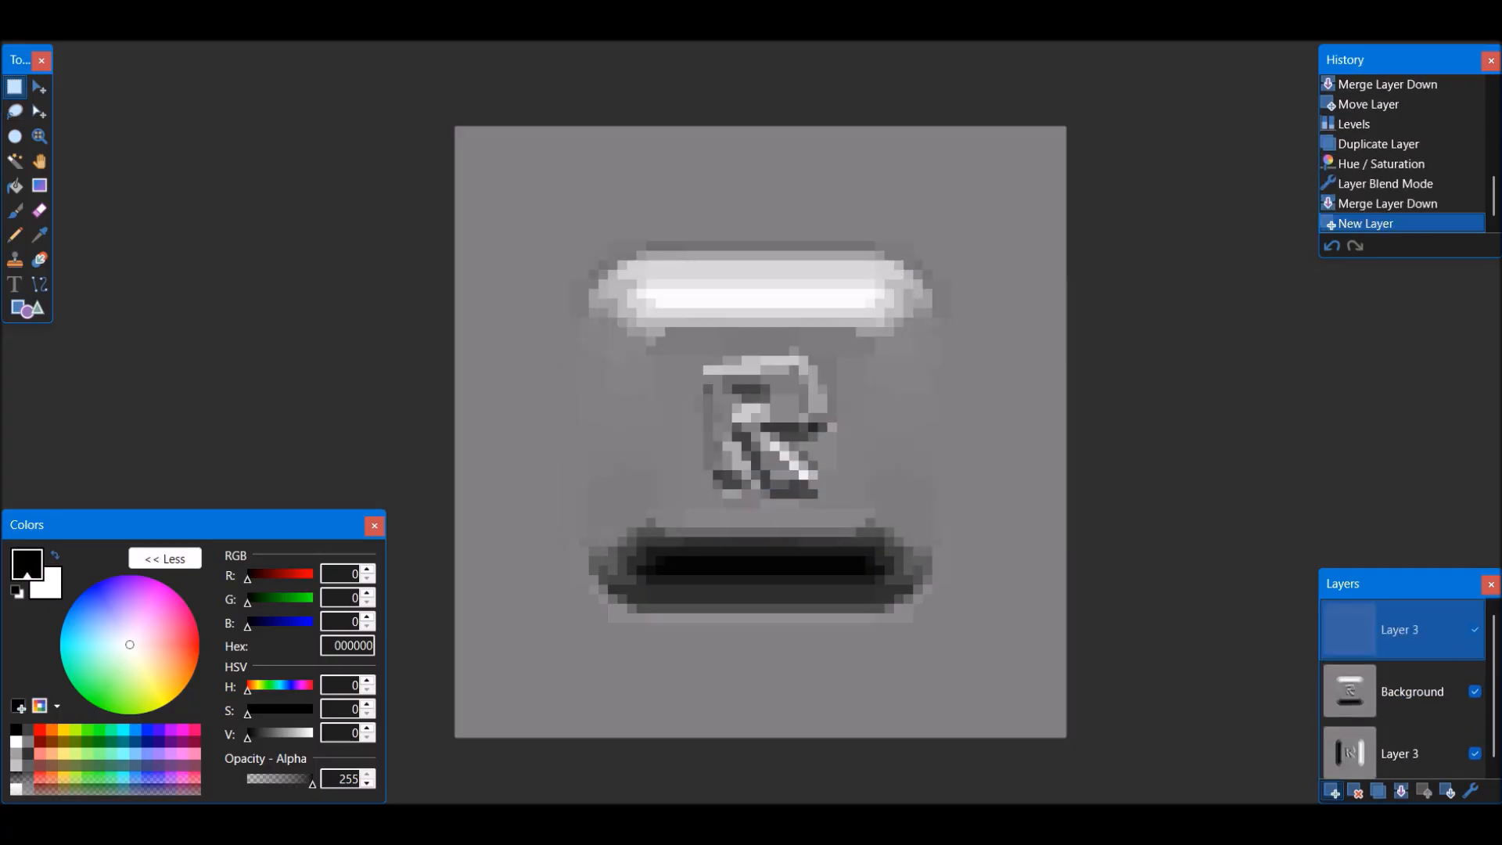
left_click(147, 729)
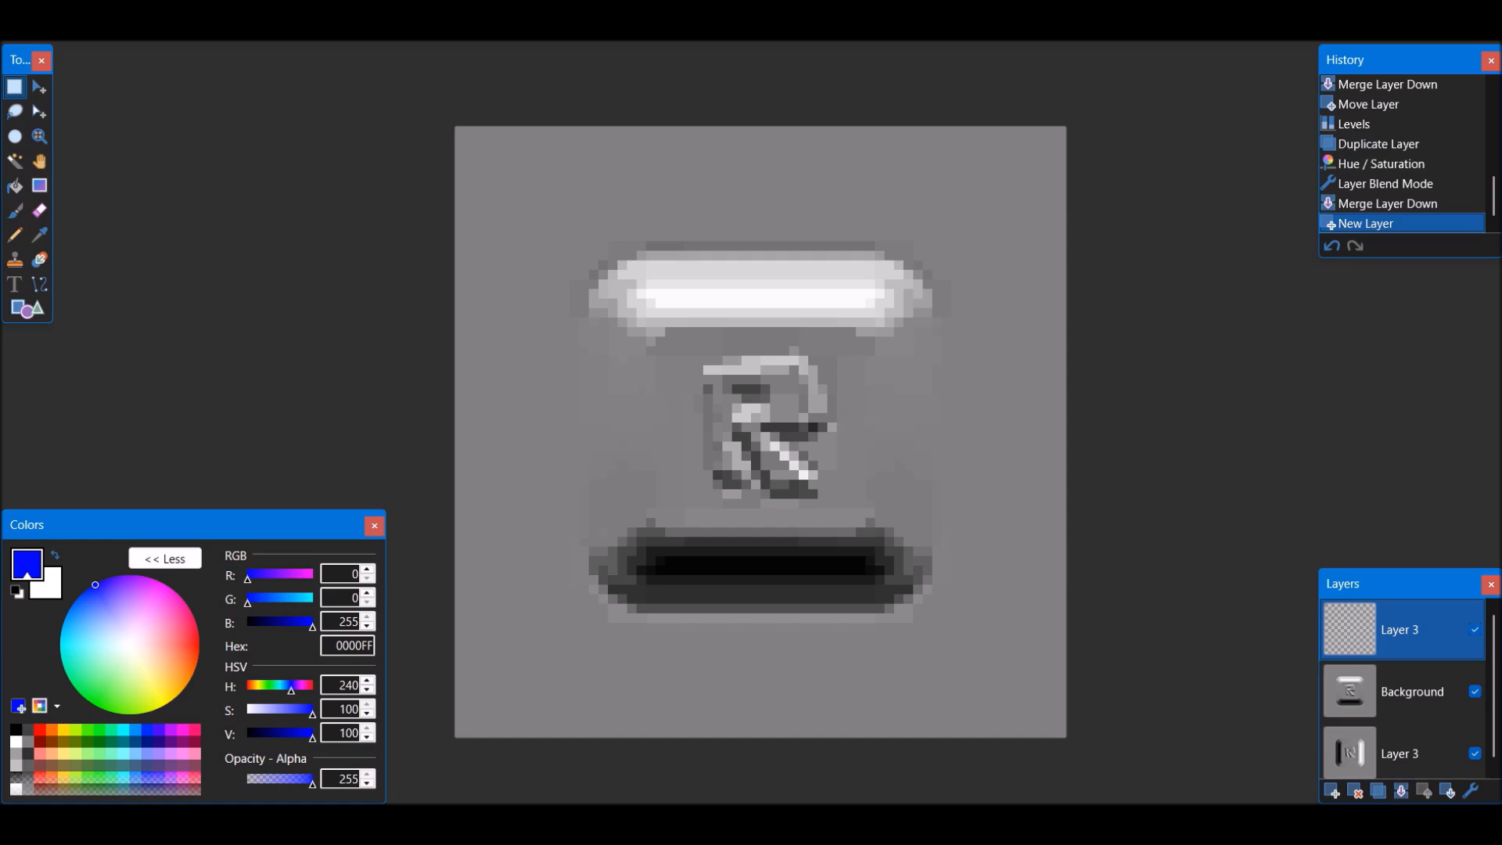
key("ctrl+a")
key("BackSpace")
key("ctrl+d")
left_click_drag(1400, 689, 1400, 752)
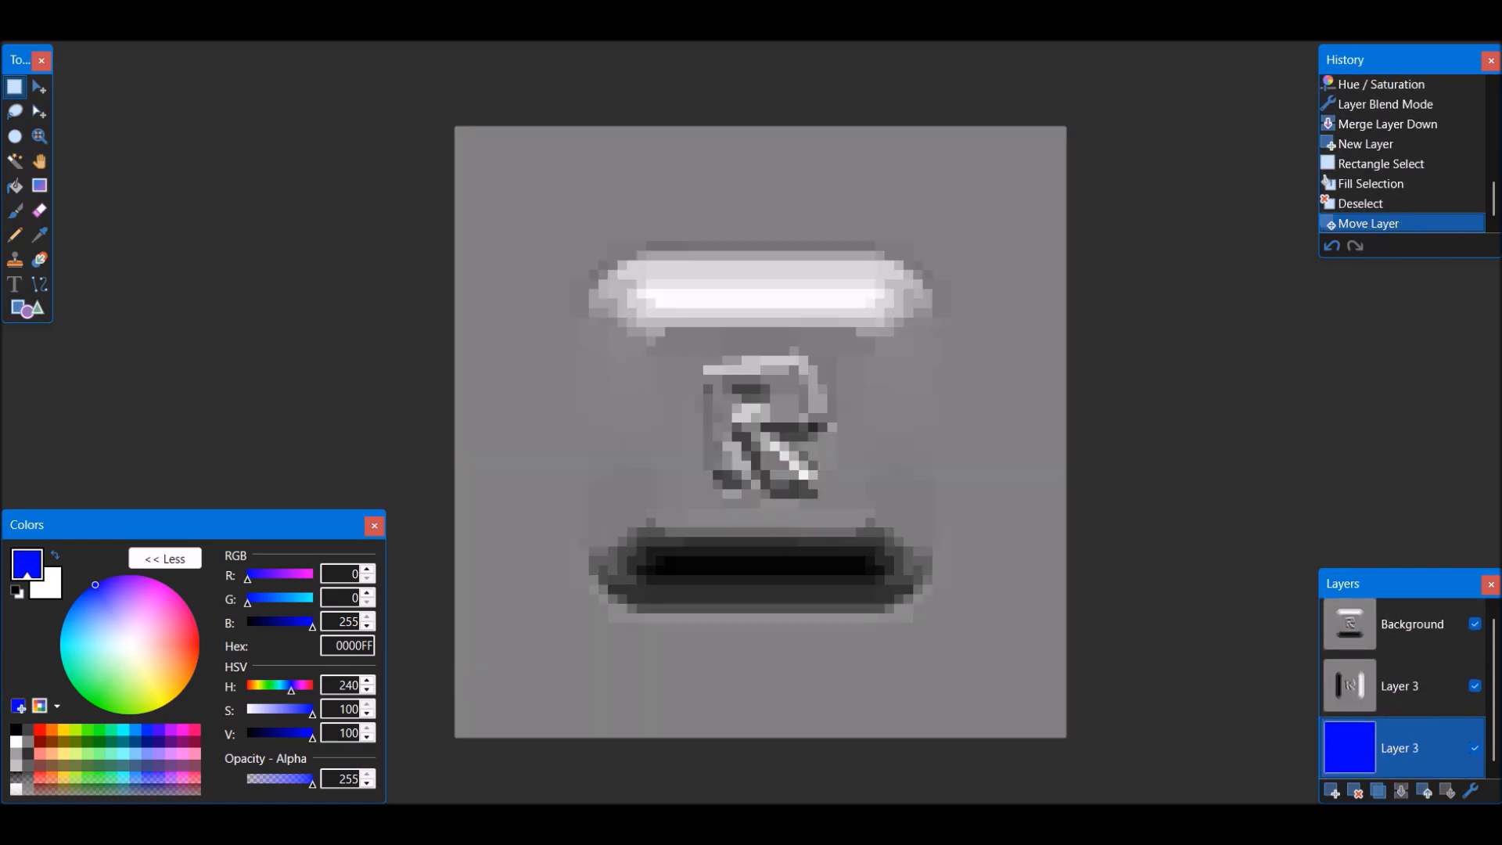
Invert the colors of the grey Background layer and keep only its green channel with Levels
left_click(1400, 630)
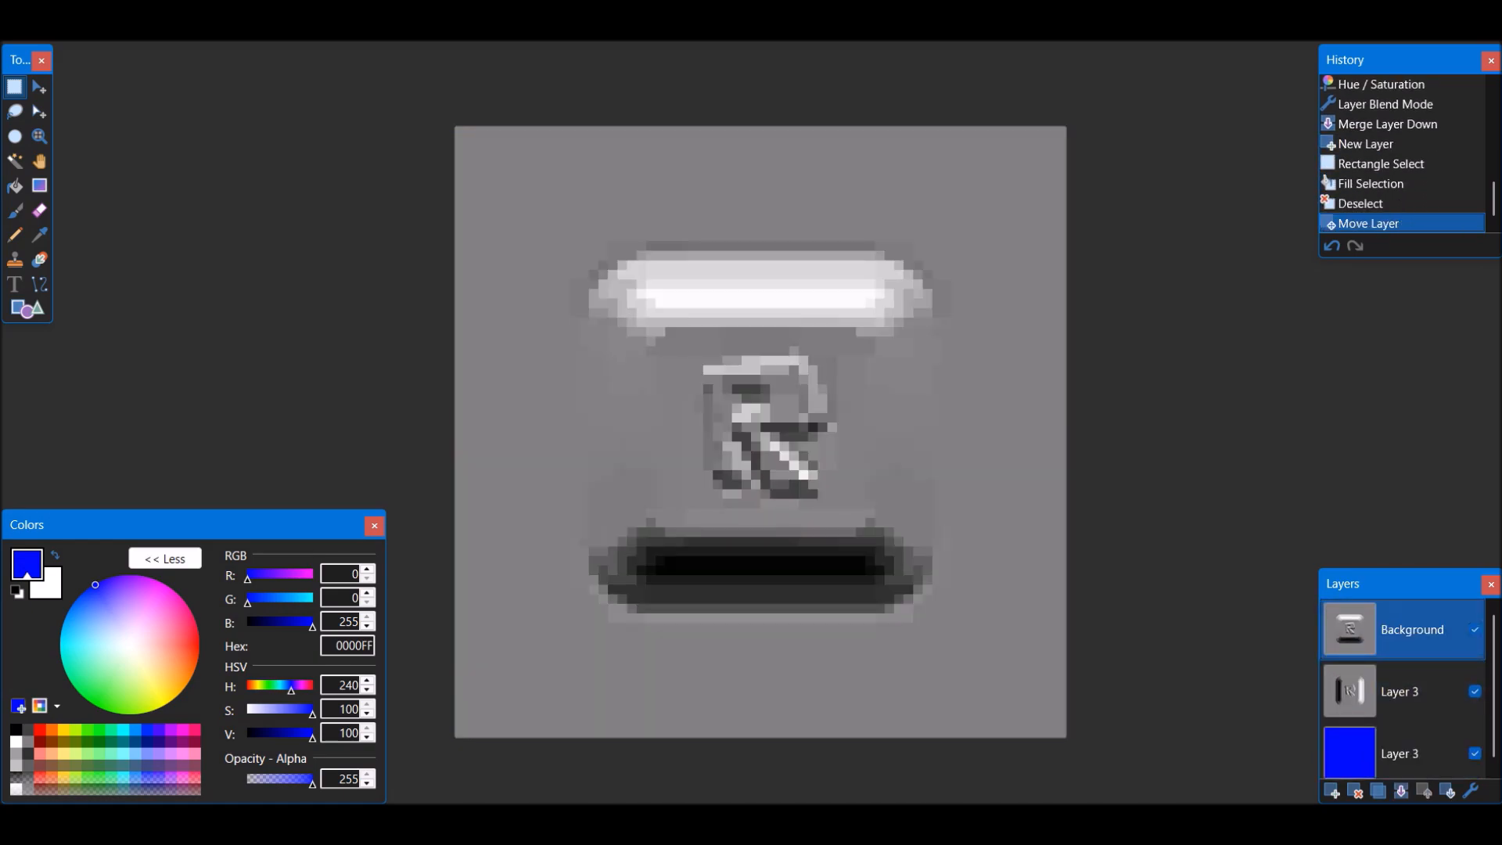
key("ctrl+shift+i")
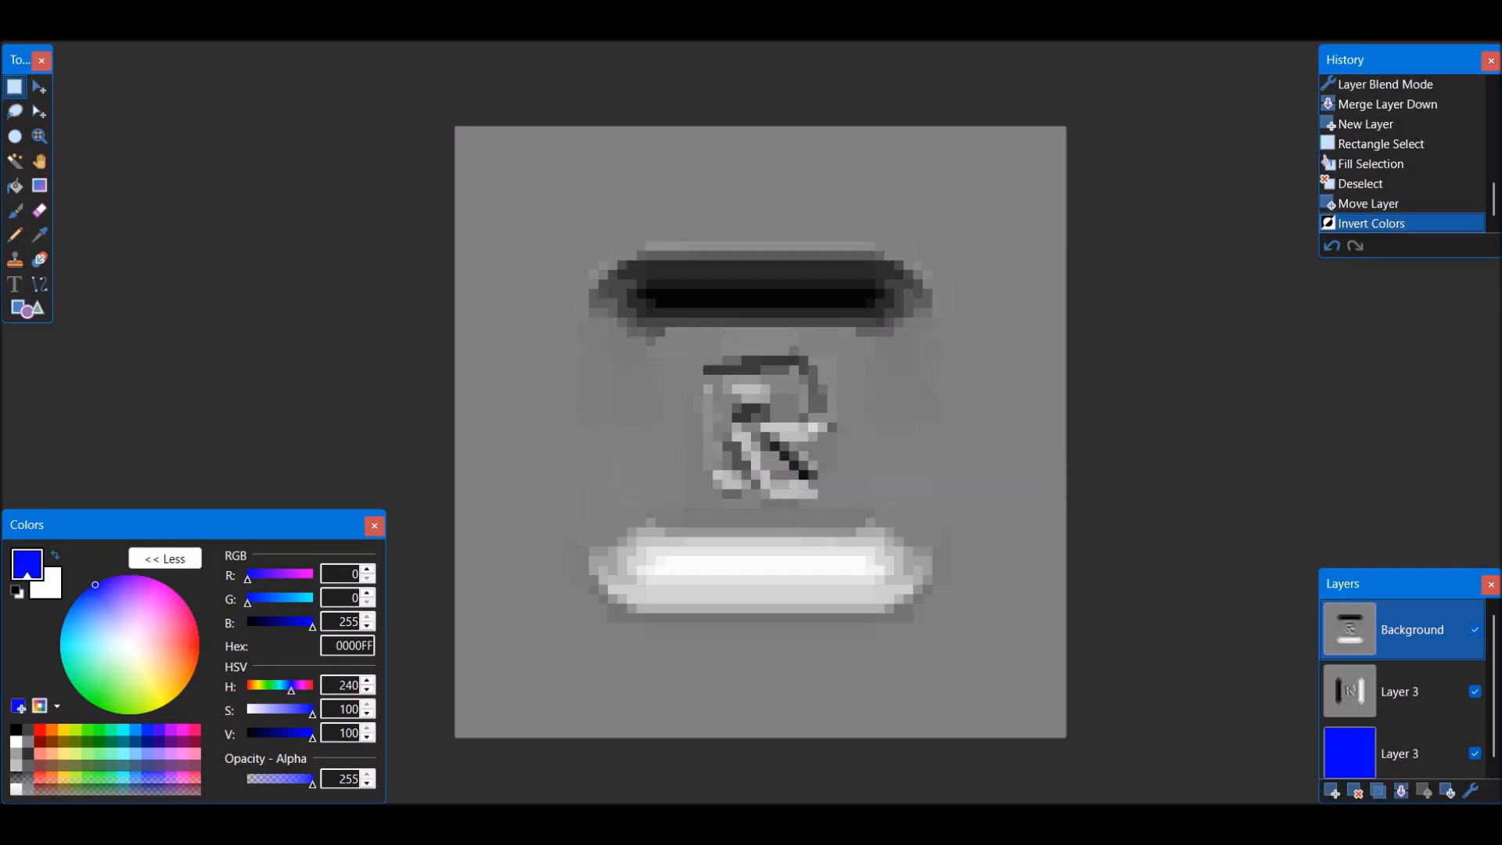
key("ctrl+l")
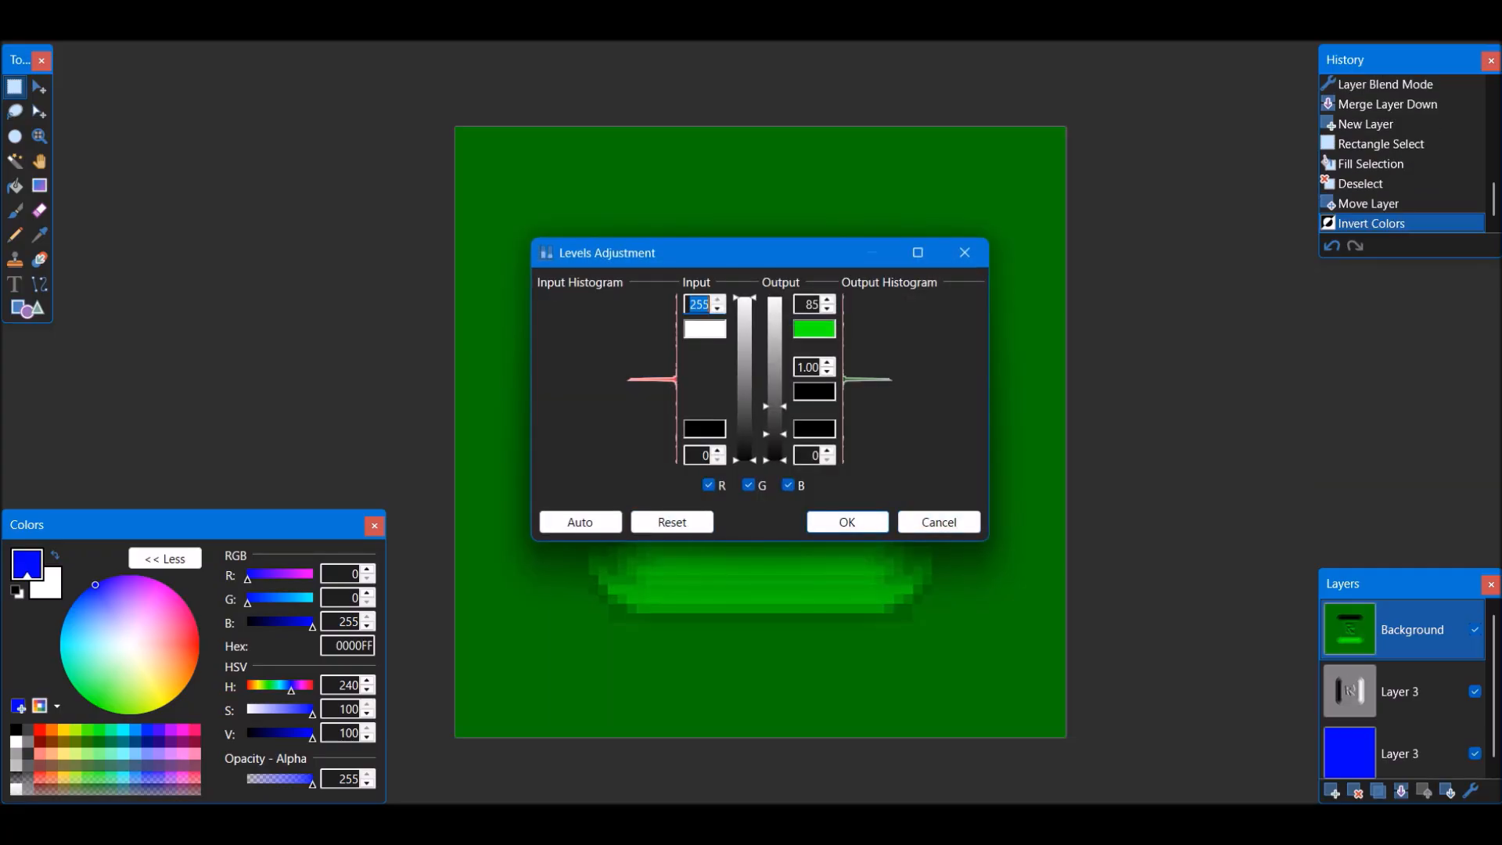
key("Return")
Move the grey Layer 3 above the green layer and isolate its red channel with Levels, setting green and blue output white to 0
left_click_drag(1400, 691, 1400, 629)
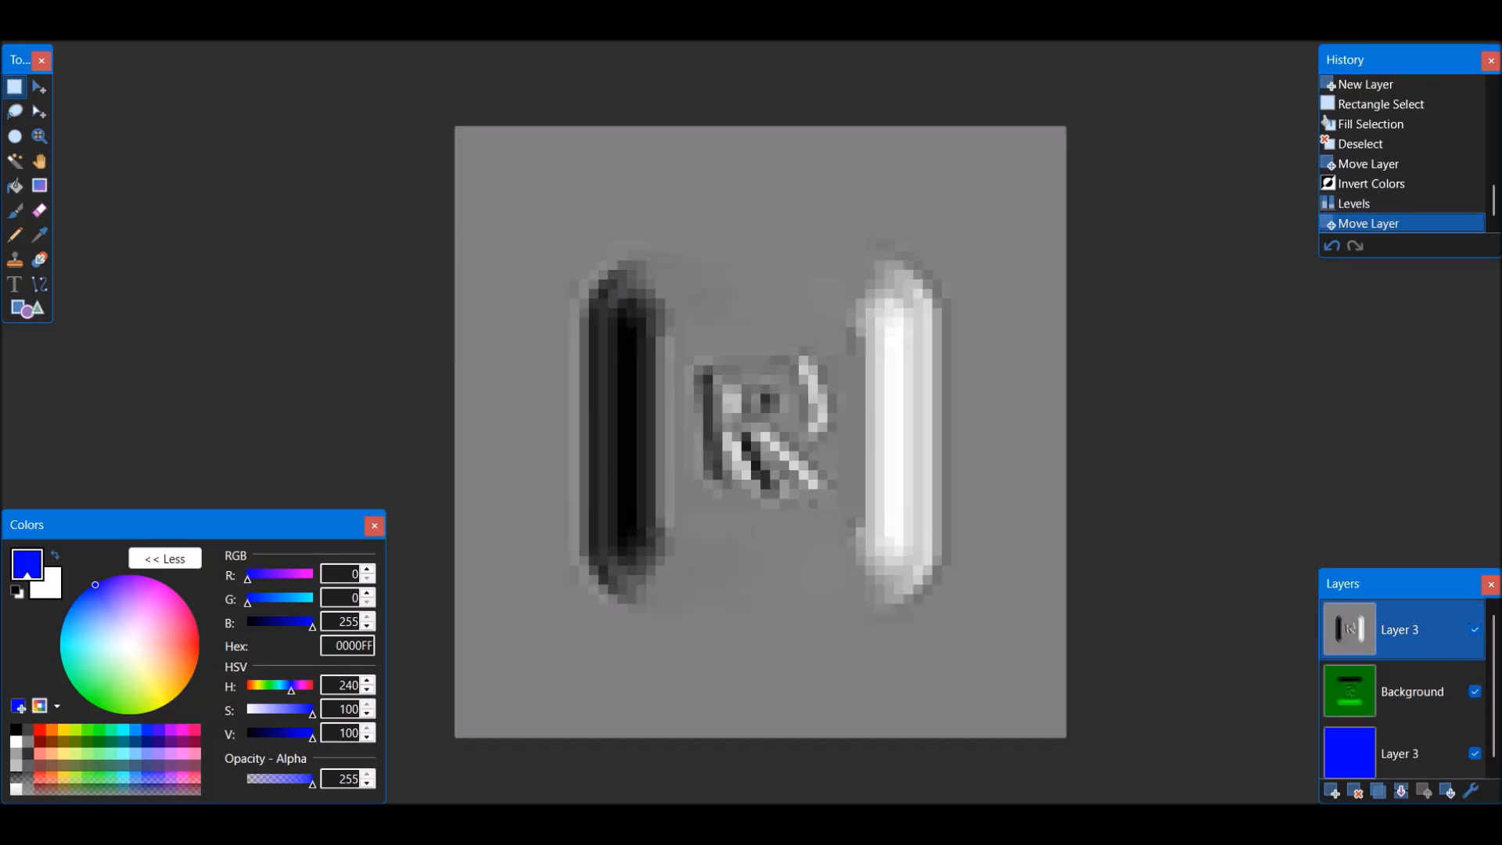
key("ctrl+l")
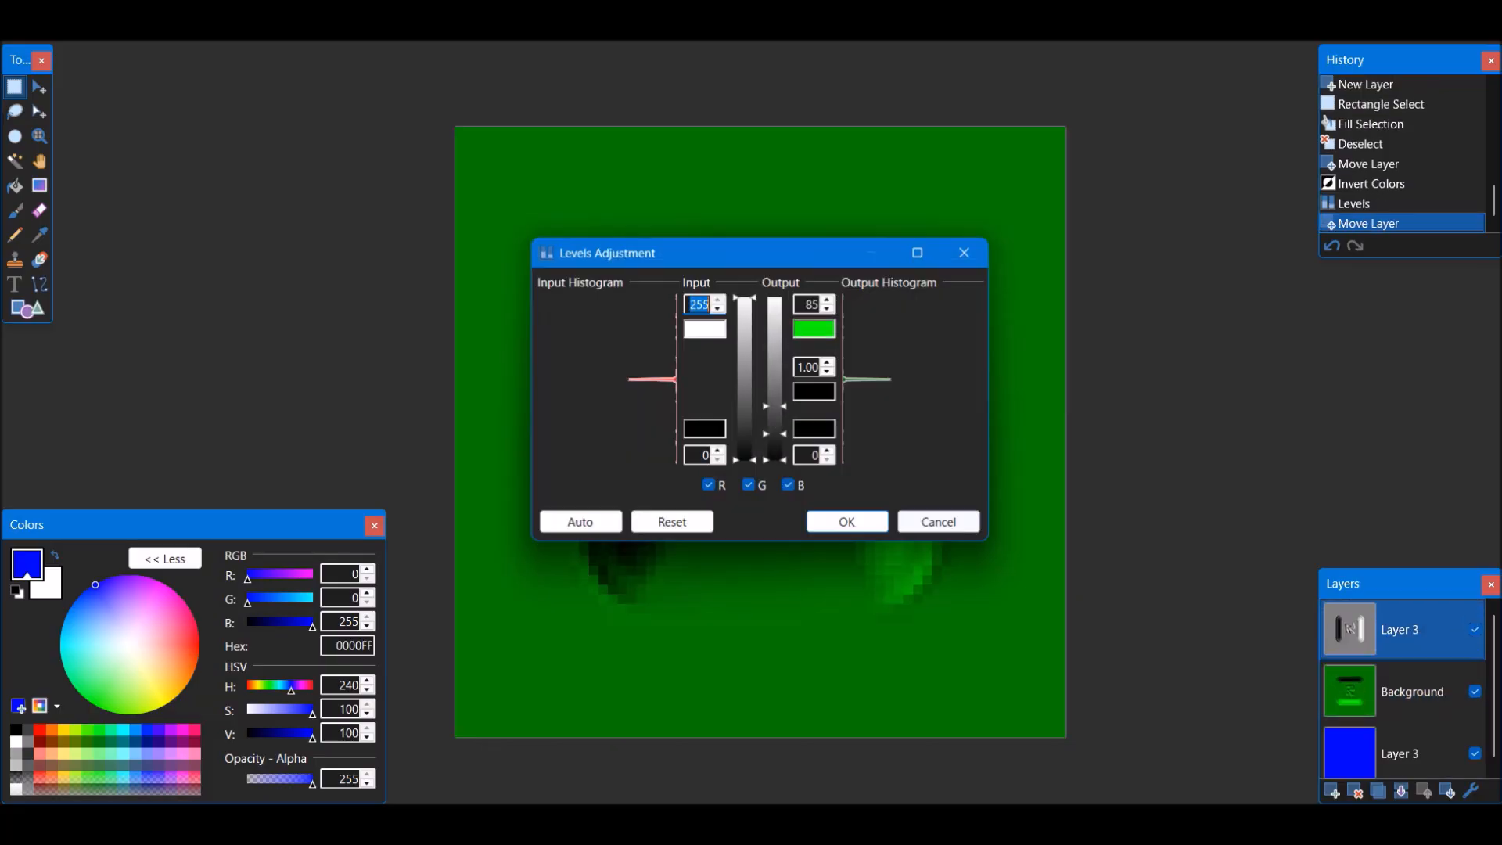
left_click(672, 522)
left_click(708, 485)
double_click(808, 304)
type("0")
key("Return")
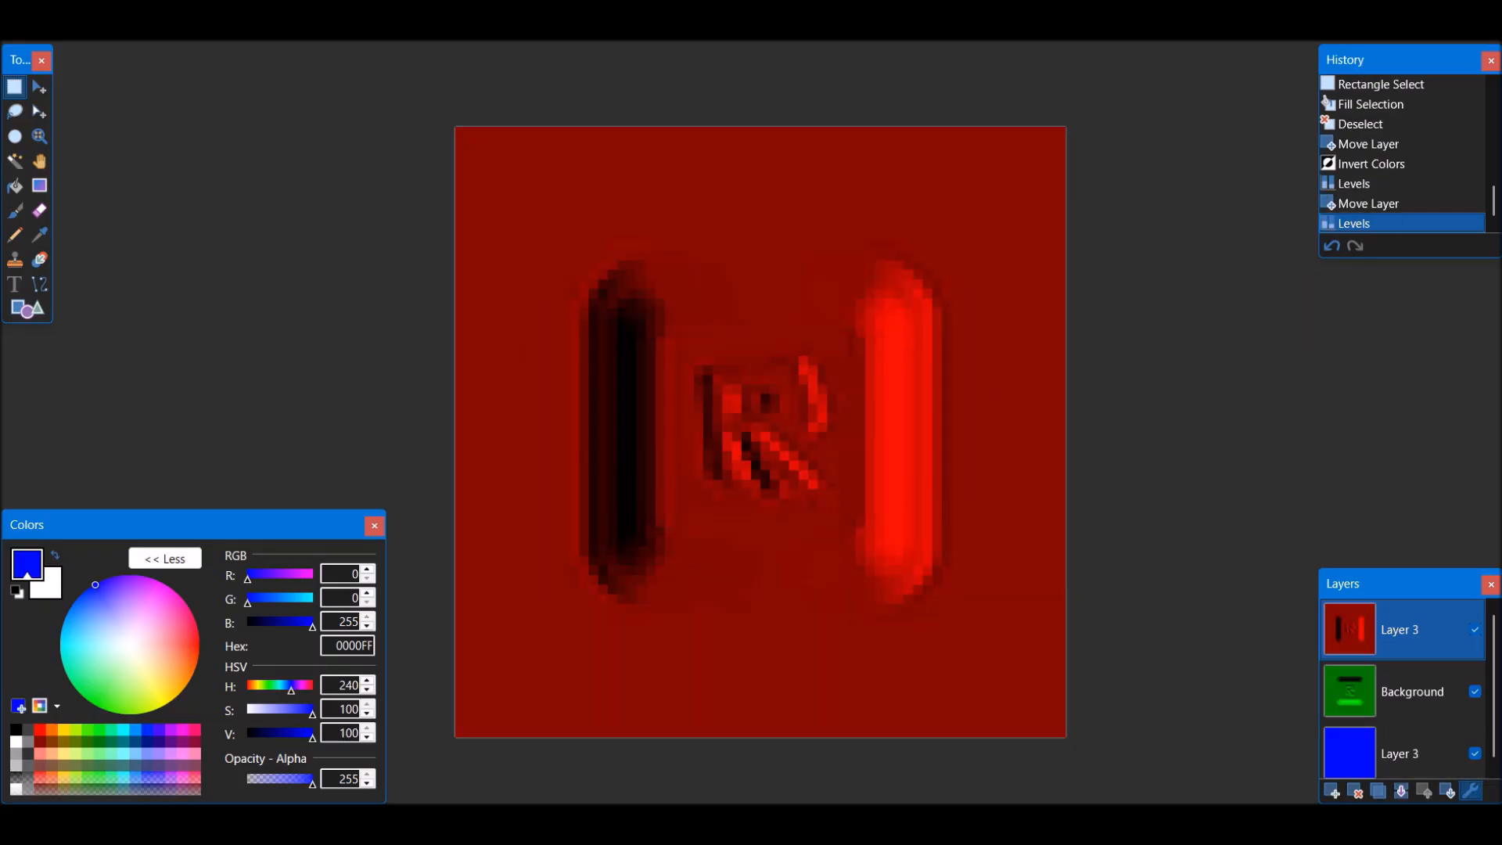
Set the red Layer 3's blend mode to Additive and merge it down onto the green Background layer
left_click(1471, 791)
left_click(742, 423)
left_click(727, 478)
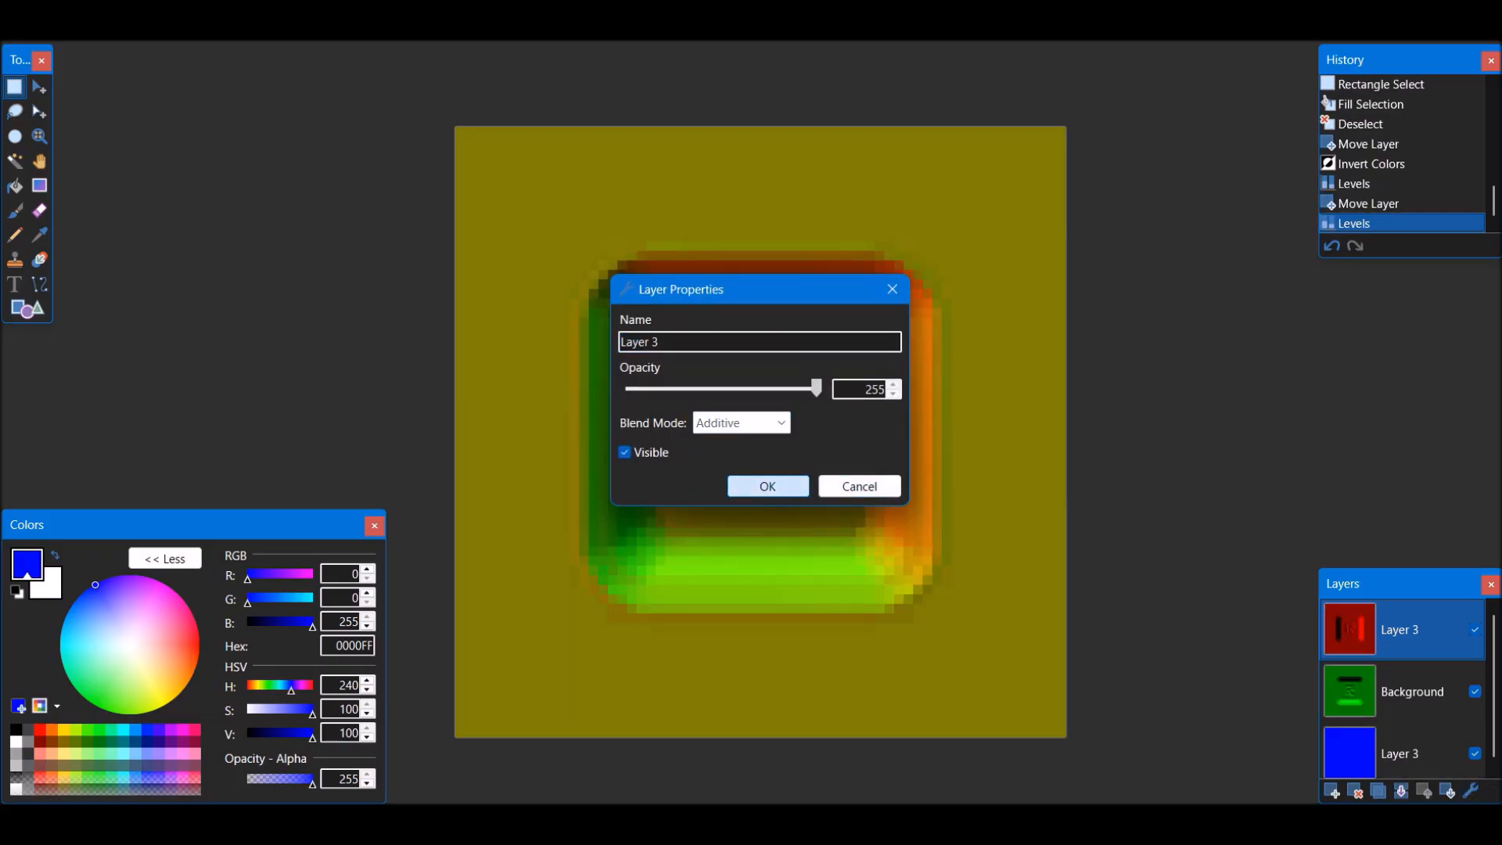
left_click(767, 485)
left_click(1400, 791)
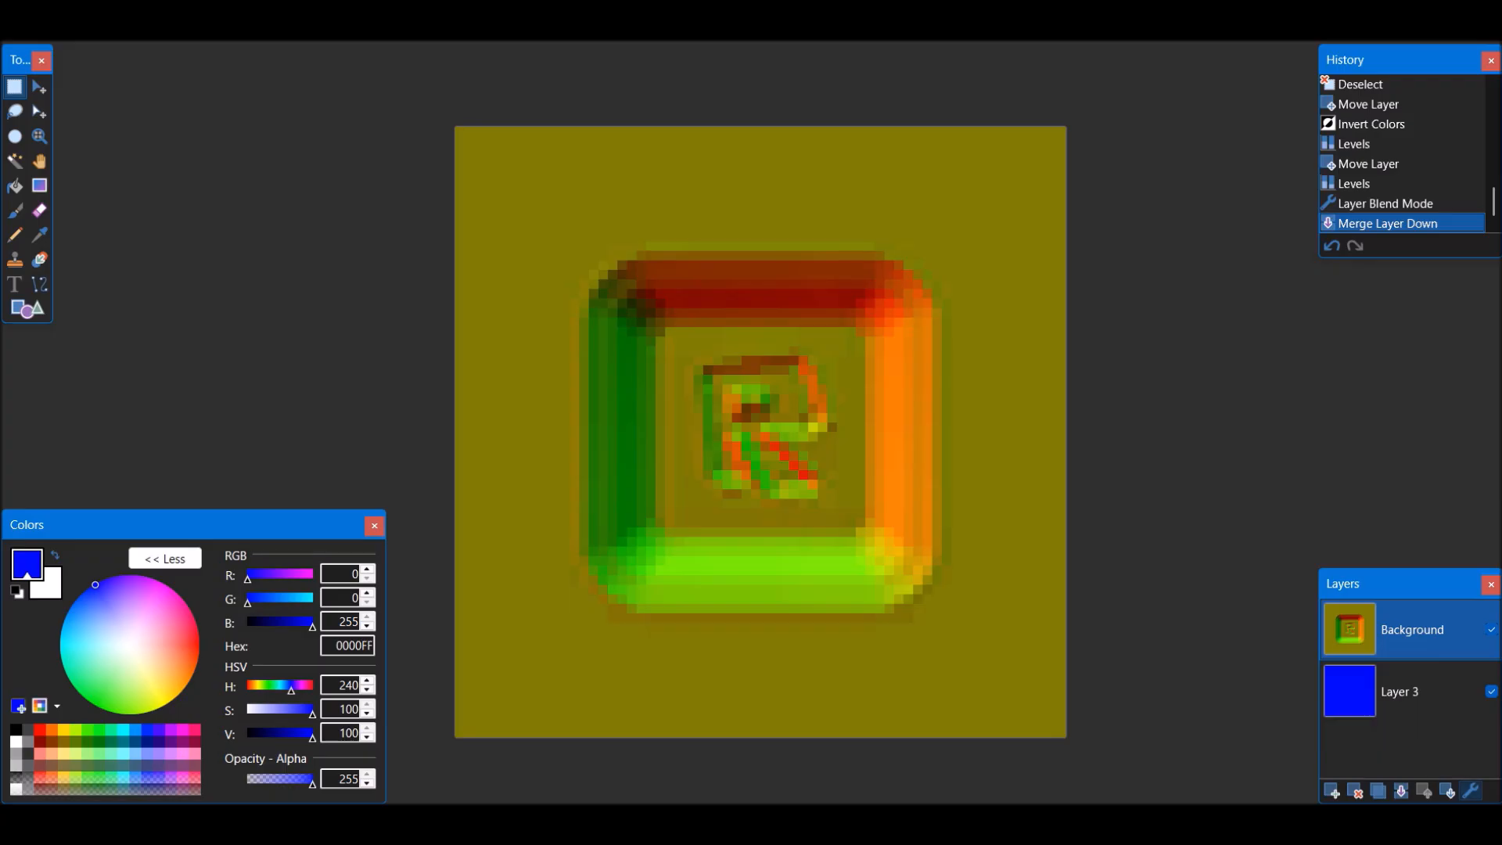
Set the combined red-green Background layer to Additive blending and merge it down onto the blue layer
left_click(1471, 791)
left_click(741, 423)
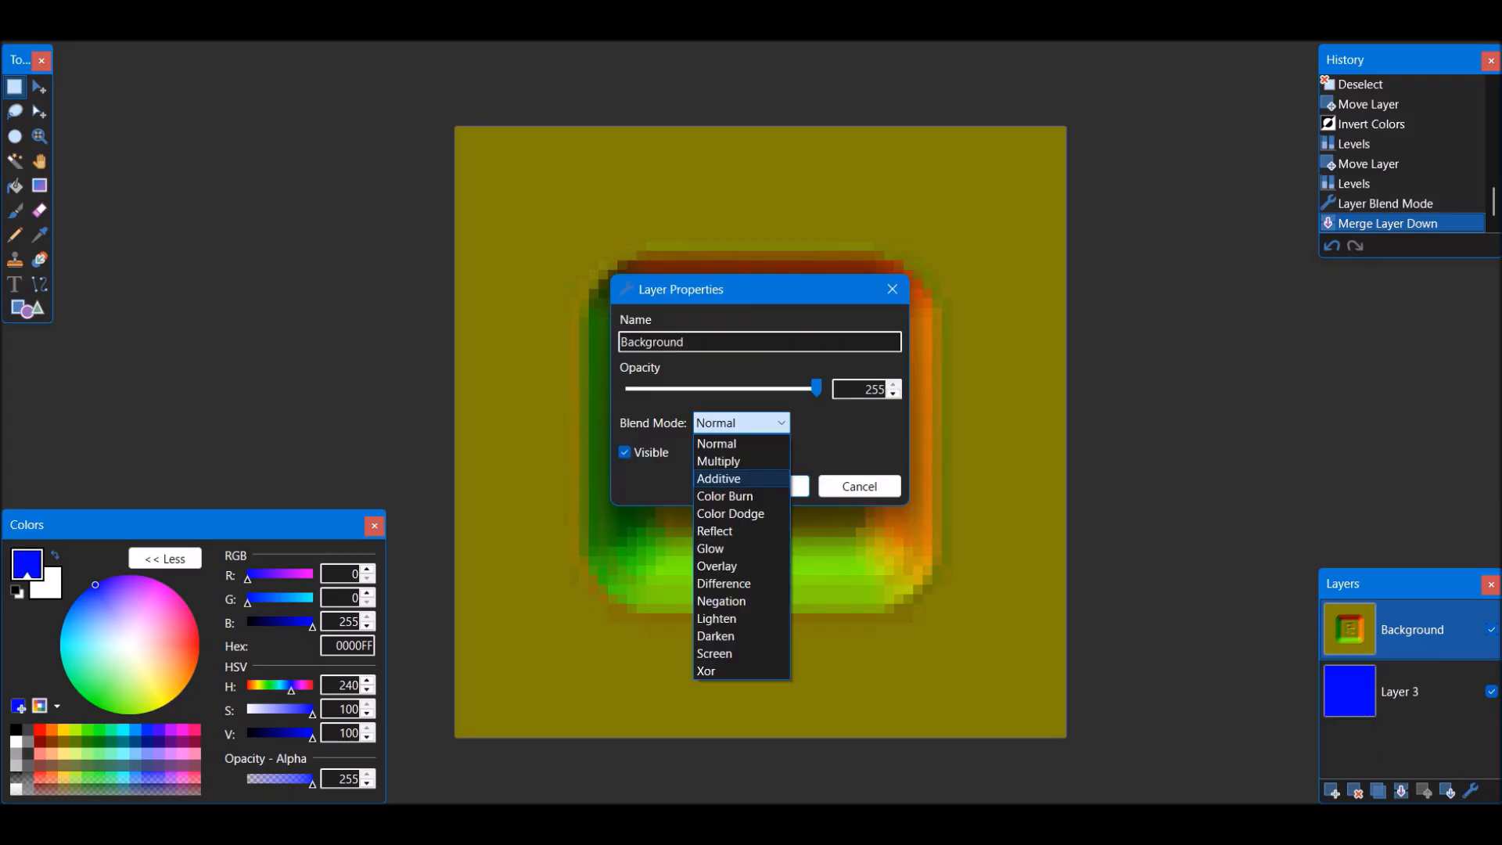
left_click(728, 478)
left_click(767, 485)
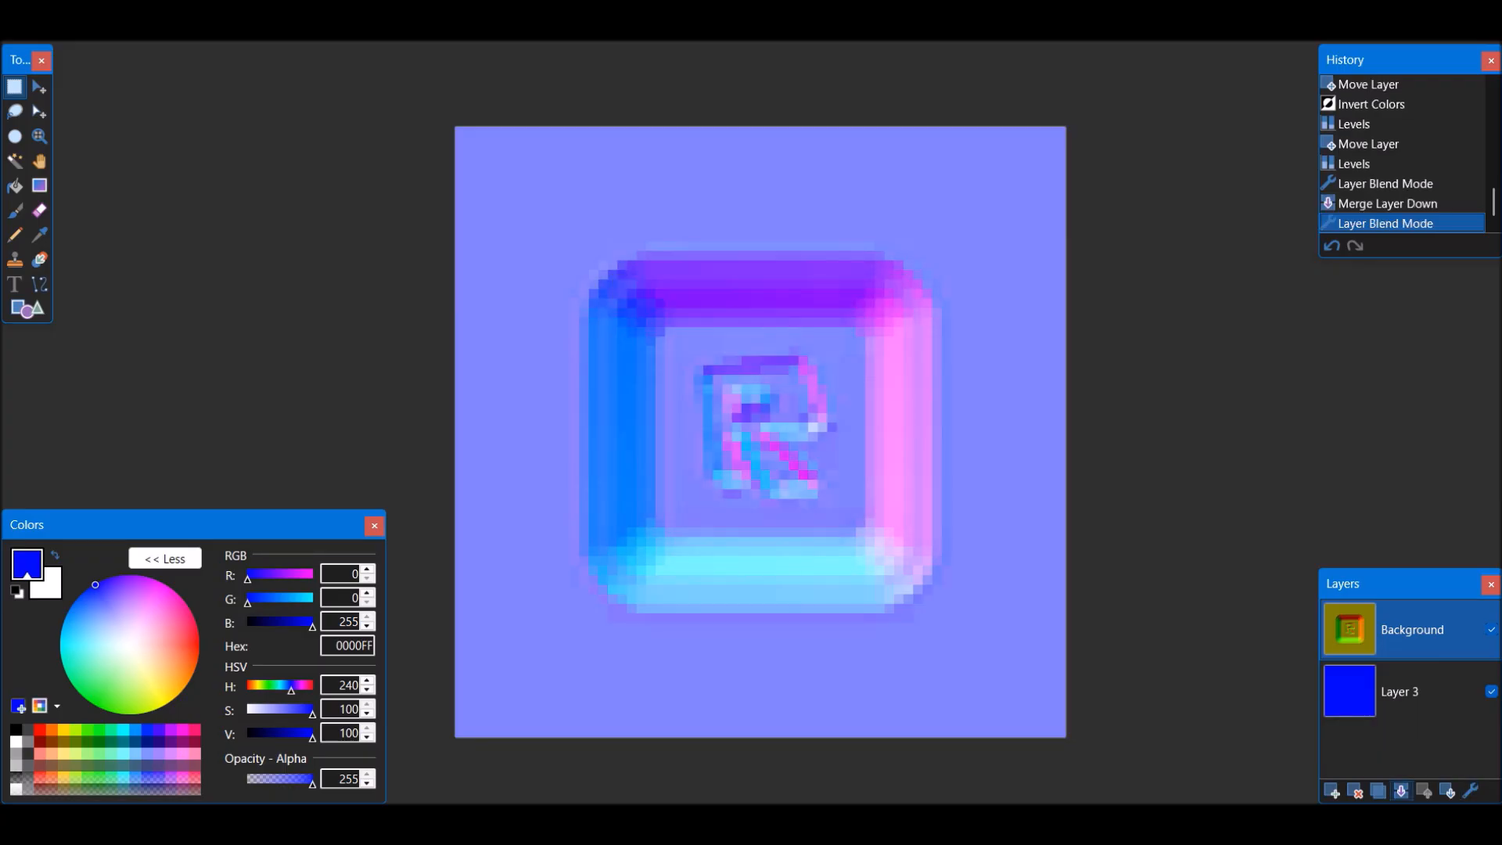
key("ctrl+m")
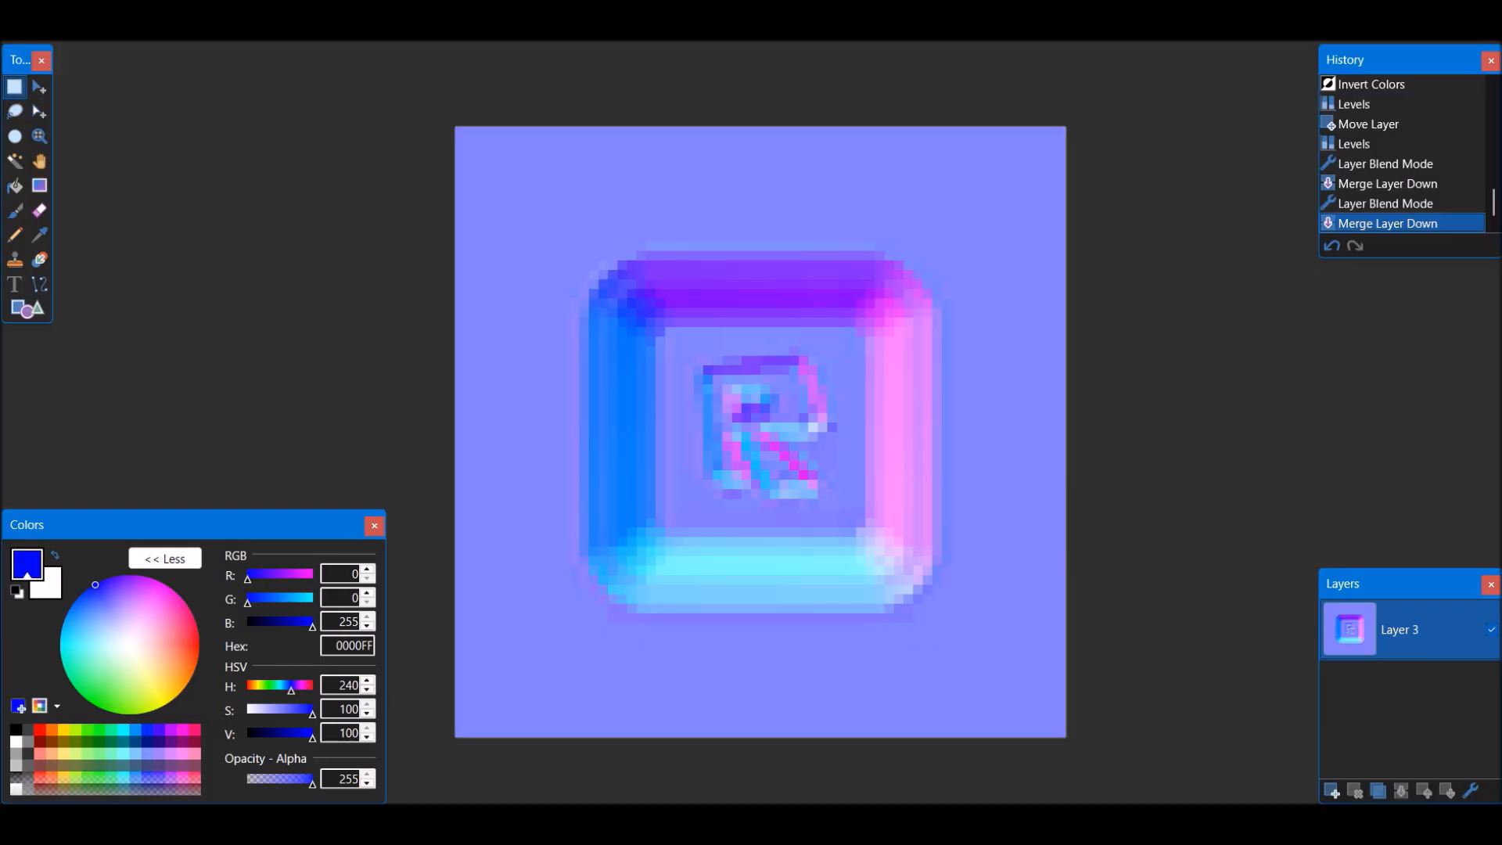